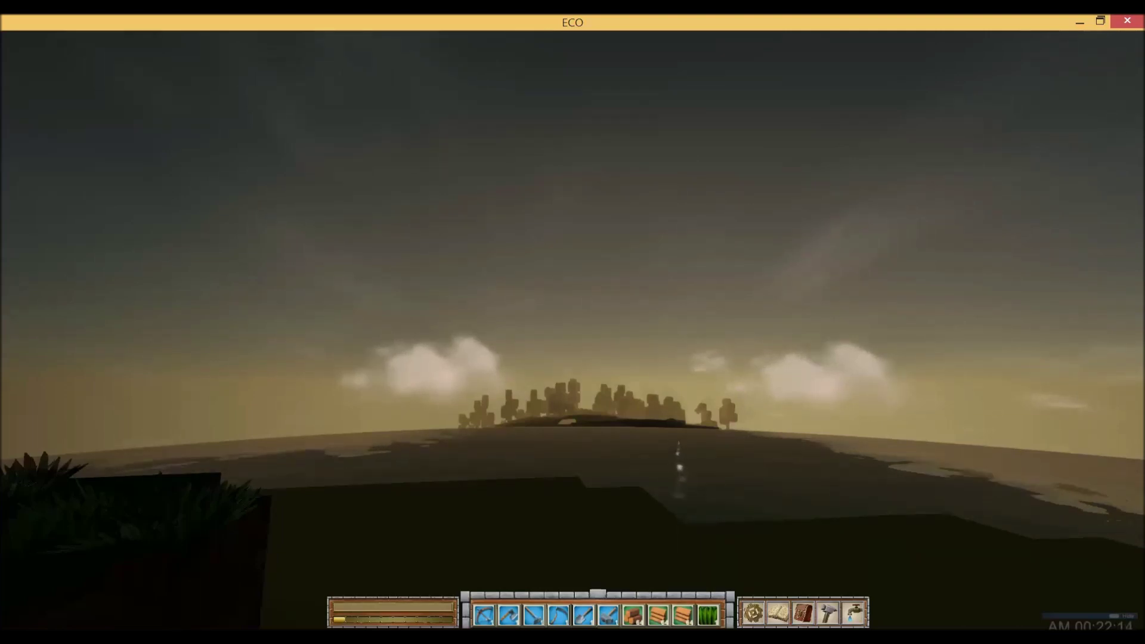
{"action": "mouse_move", "coordinate": [572, 322]}
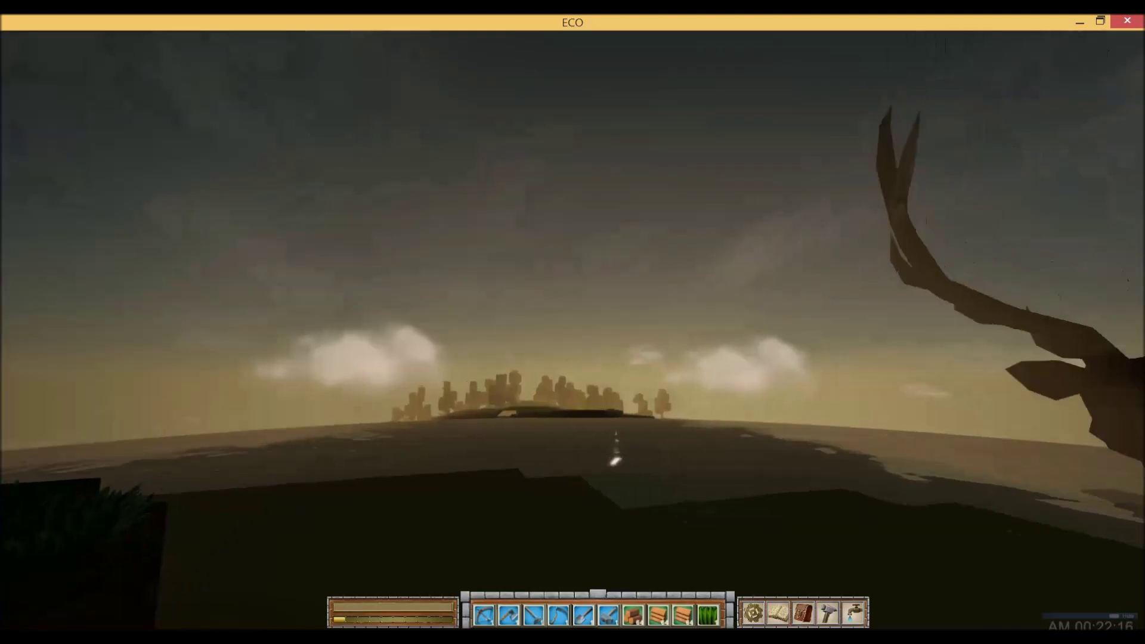
{"action": "key", "text": "s"}
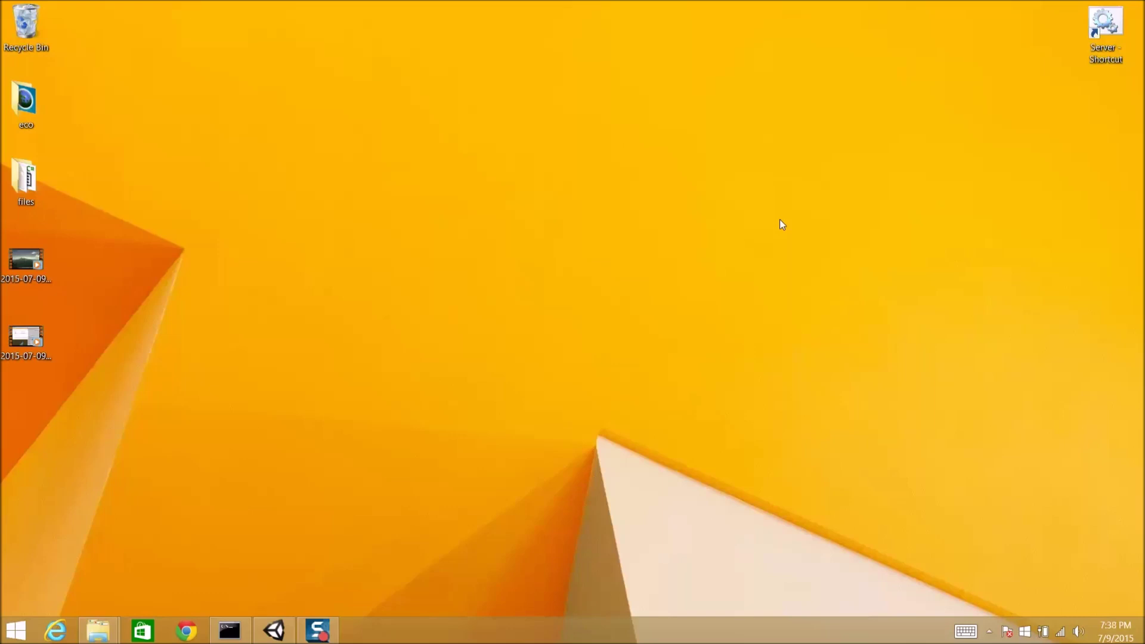
Step: Switch to the Unity EcoModKit project, create a new Item mod object and expand its child objects
{"action": "left_click", "coordinate": [274, 629]}
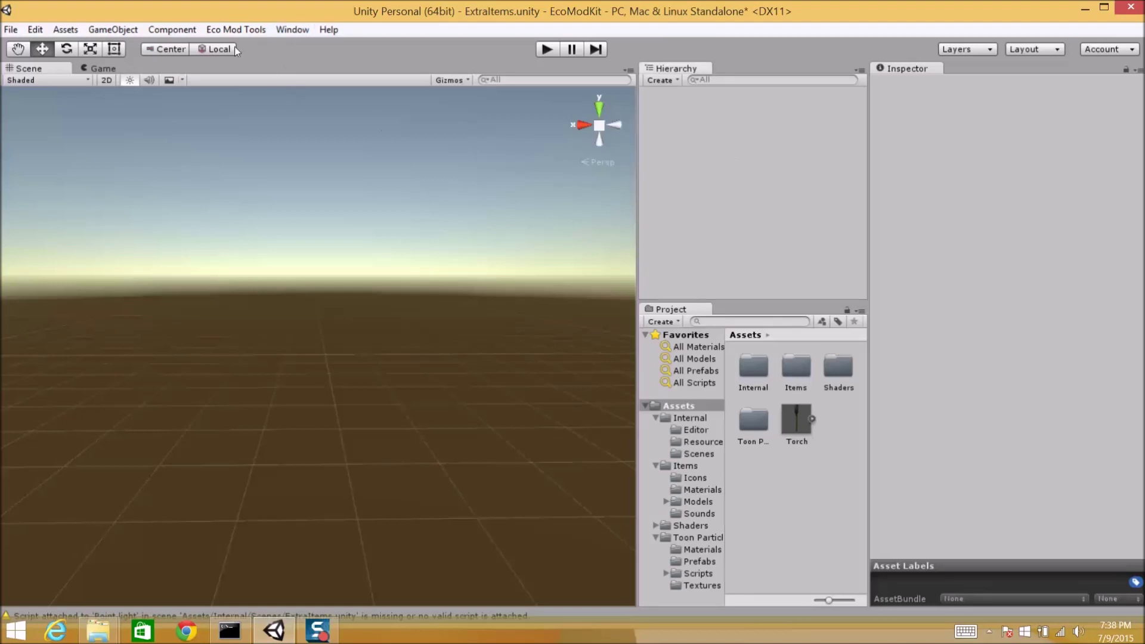
{"action": "left_click", "coordinate": [231, 31]}
{"action": "mouse_move", "coordinate": [206, 47]}
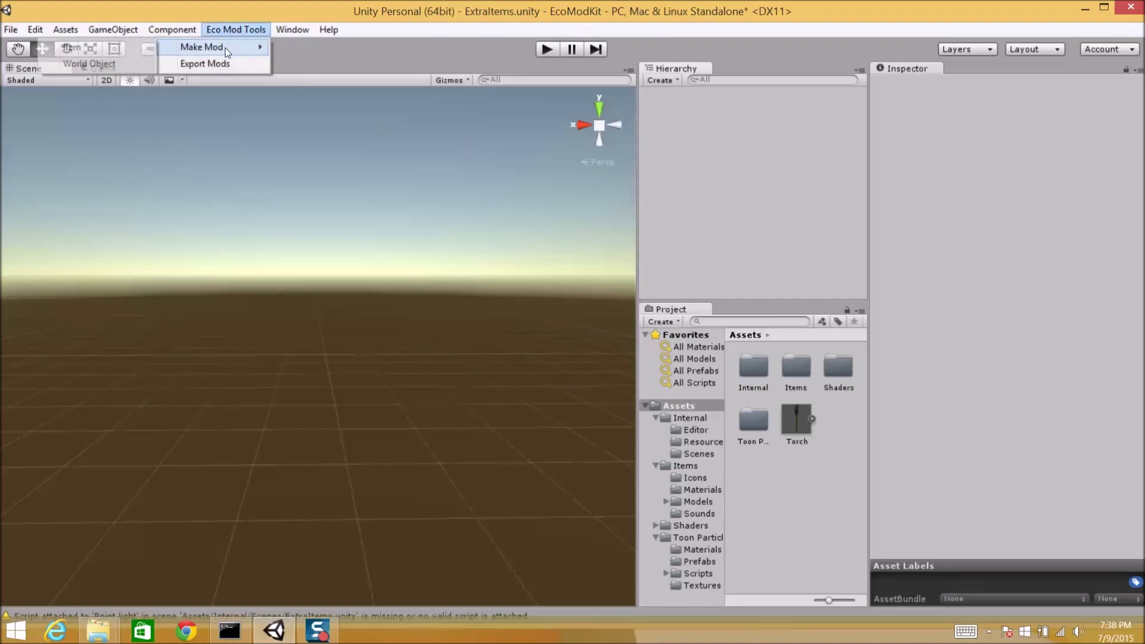
{"action": "left_click", "coordinate": [127, 46]}
{"action": "left_click", "coordinate": [650, 97]}
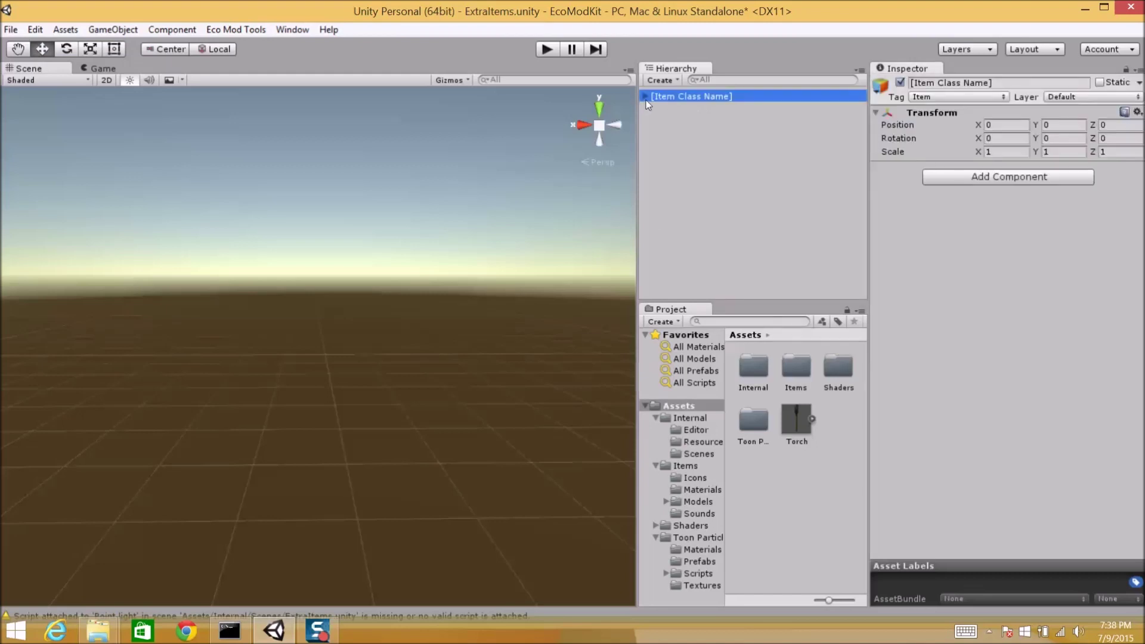
{"action": "left_click", "coordinate": [645, 97]}
Step: Rename the new item object to ItemTorch
{"action": "left_click", "coordinate": [1011, 84]}
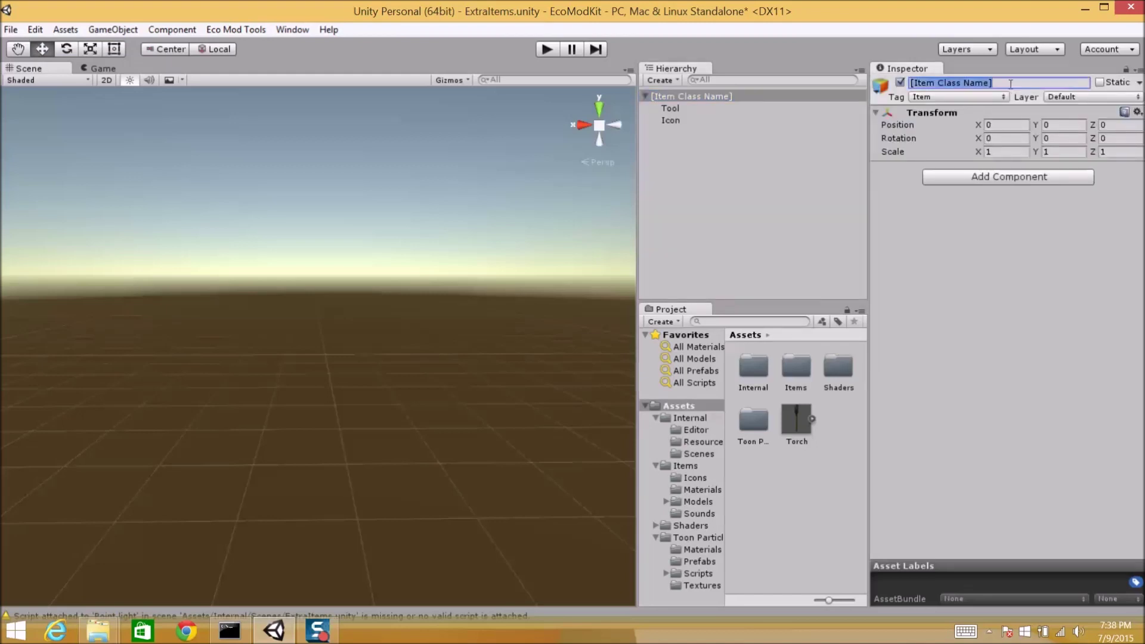
{"action": "key", "text": "BackSpace"}
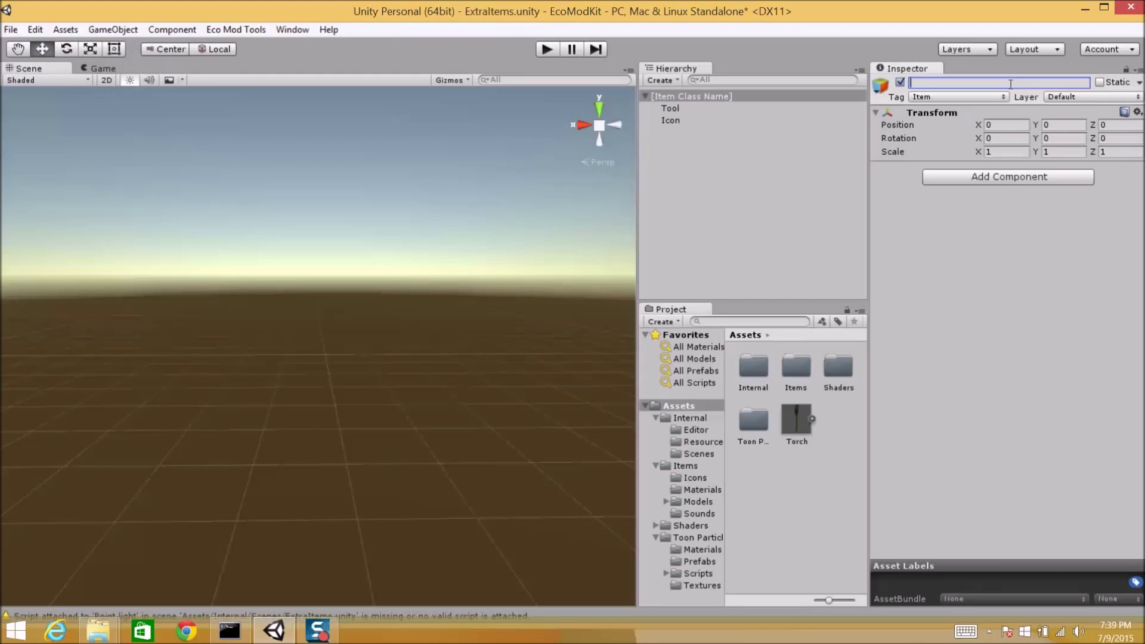
{"action": "type", "text": "Item"}
{"action": "key", "text": "BackSpace"}
{"action": "key", "text": "BackSpace"}
{"action": "key", "text": "BackSpace"}
{"action": "key", "text": "BackSpace"}
{"action": "key", "text": "Return"}
Step: Add the Torch prefab to the scene as a child of the ItemTorch object's Tool
{"action": "left_click", "coordinate": [670, 109]}
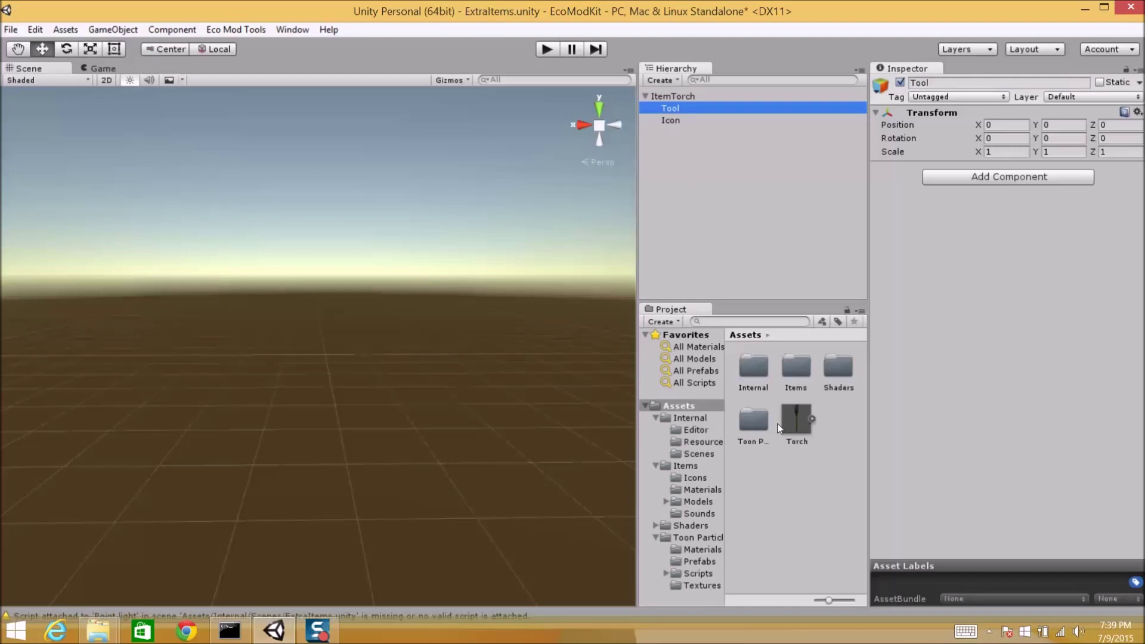
{"action": "left_click_drag", "start_coordinate": [796, 426], "coordinate": [668, 108]}
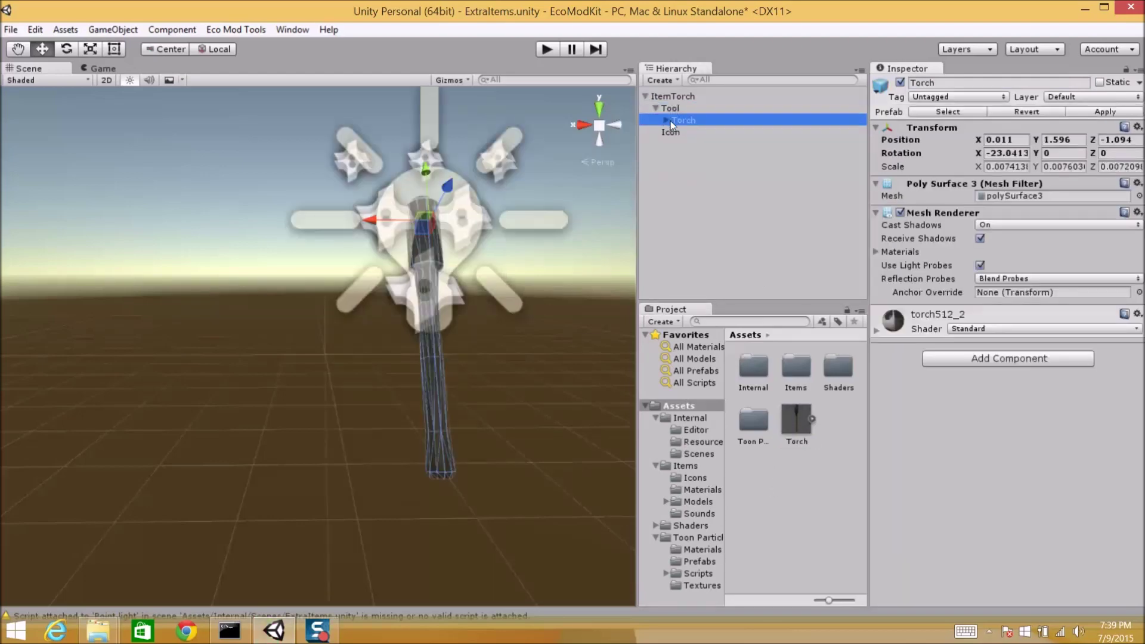
Step: Examine the torch model in the scene along with its point light, fire and smoke child objects
{"action": "left_click", "coordinate": [668, 120]}
{"action": "left_click", "coordinate": [751, 143]}
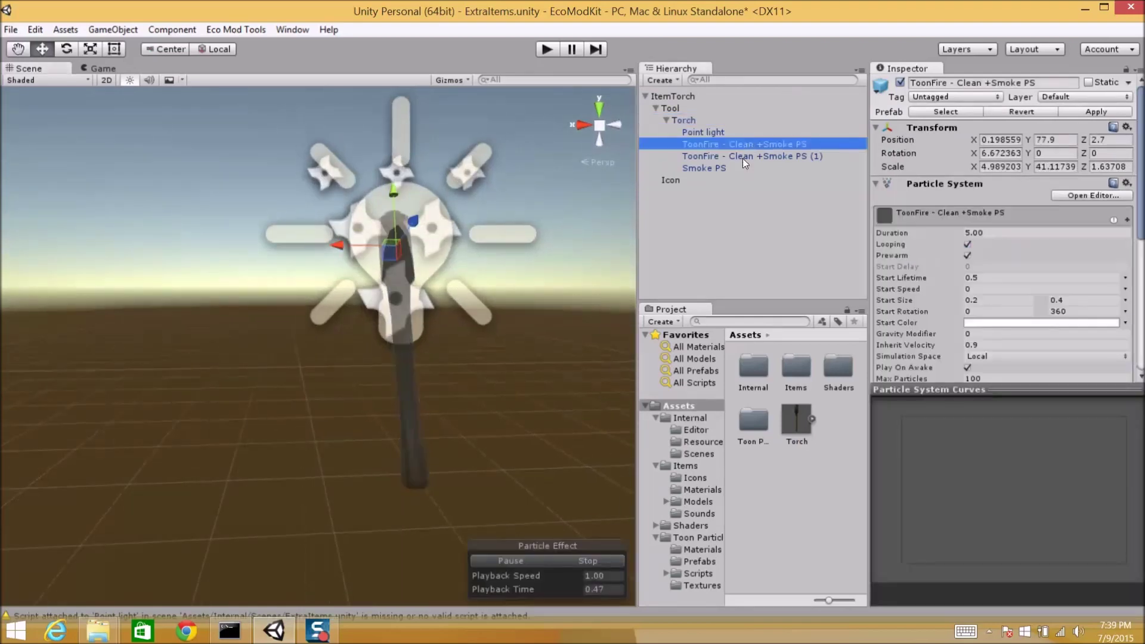
{"action": "double_click", "coordinate": [729, 168]}
{"action": "left_click", "coordinate": [714, 131]}
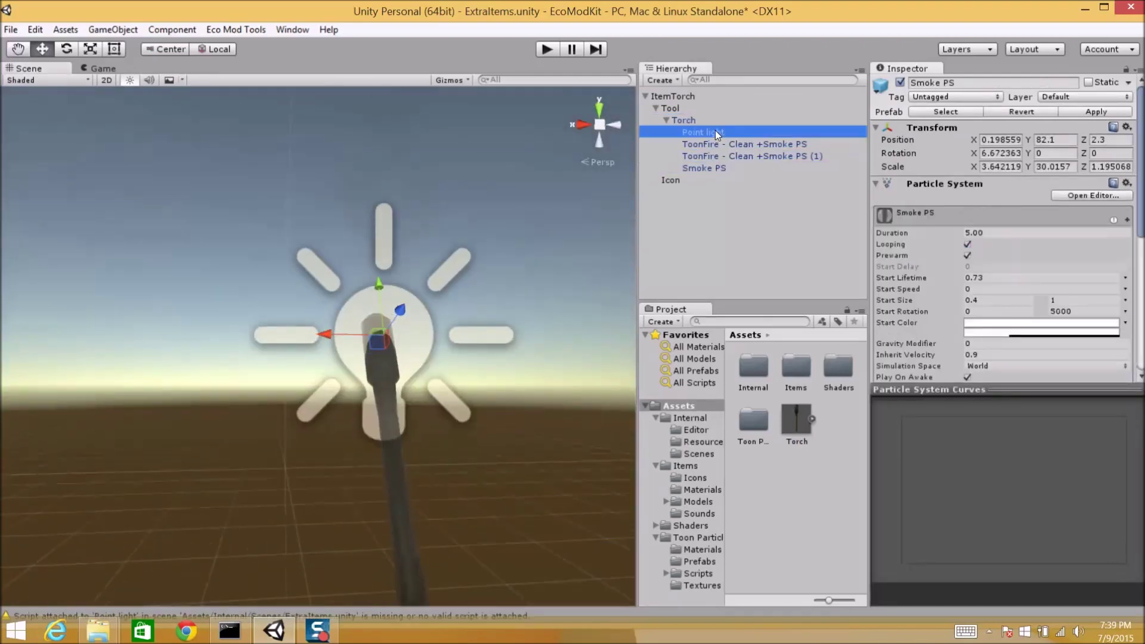
{"action": "right_click_drag", "start_coordinate": [388, 328], "coordinate": [512, 420]}
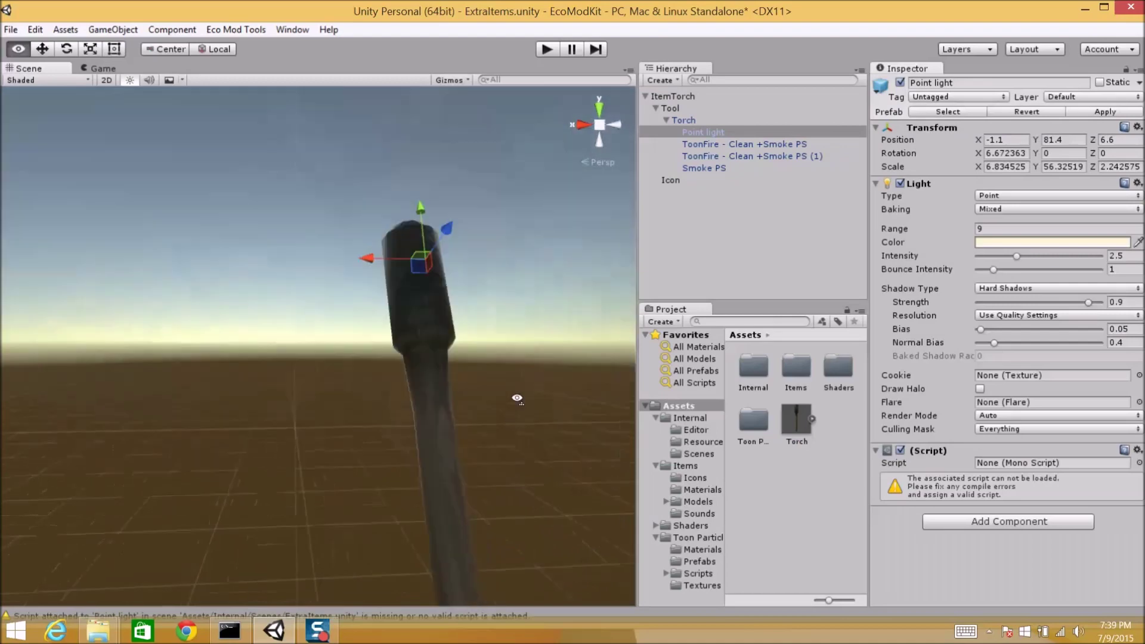
{"action": "left_click_drag", "start_coordinate": [357, 310], "coordinate": [280, 337], "text": "alt"}
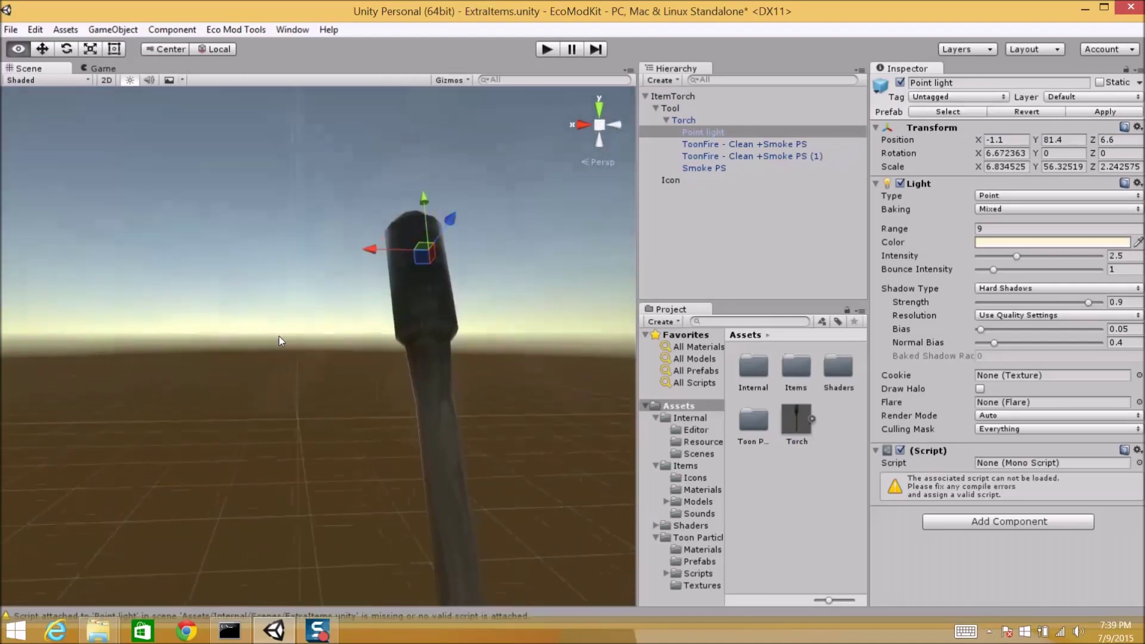
{"action": "left_click", "coordinate": [682, 120]}
{"action": "left_click_drag", "start_coordinate": [530, 292], "coordinate": [522, 295], "text": "alt"}
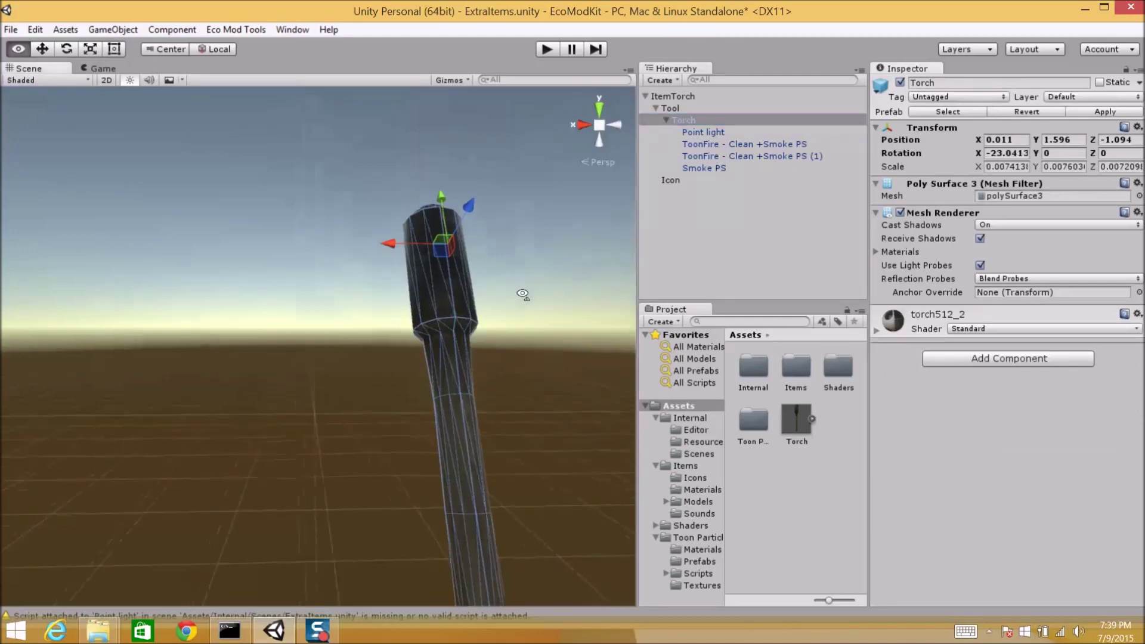
{"action": "key", "text": "s"}
{"action": "right_click_drag", "start_coordinate": [523, 295], "coordinate": [514, 335]}
{"action": "key", "text": "s"}
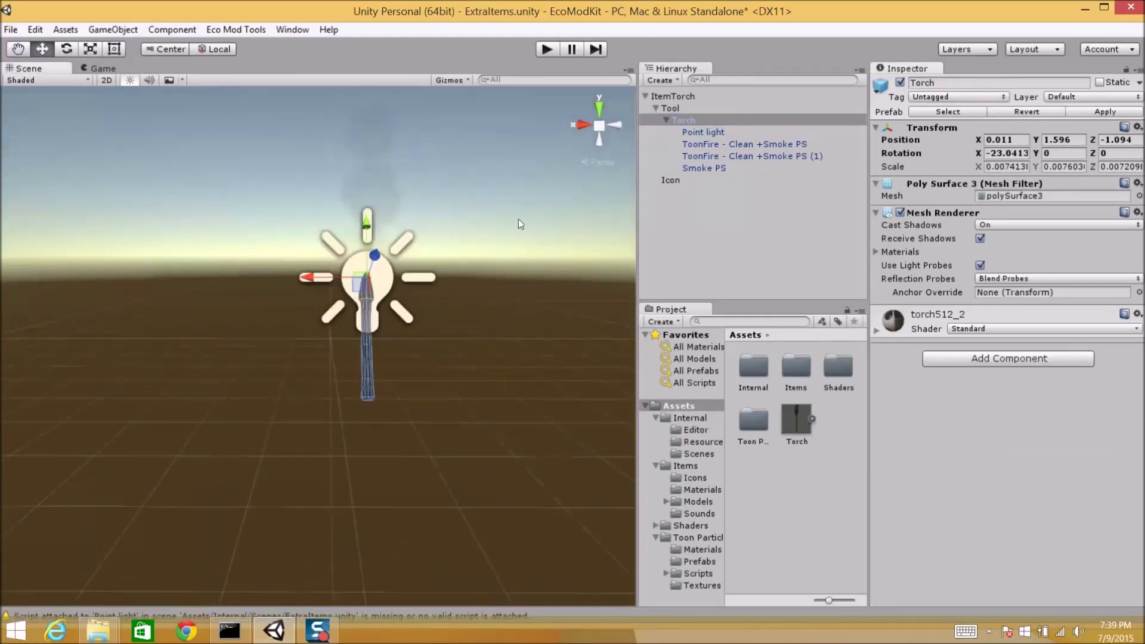
{"action": "left_click", "coordinate": [679, 120]}
{"action": "left_click", "coordinate": [666, 121]}
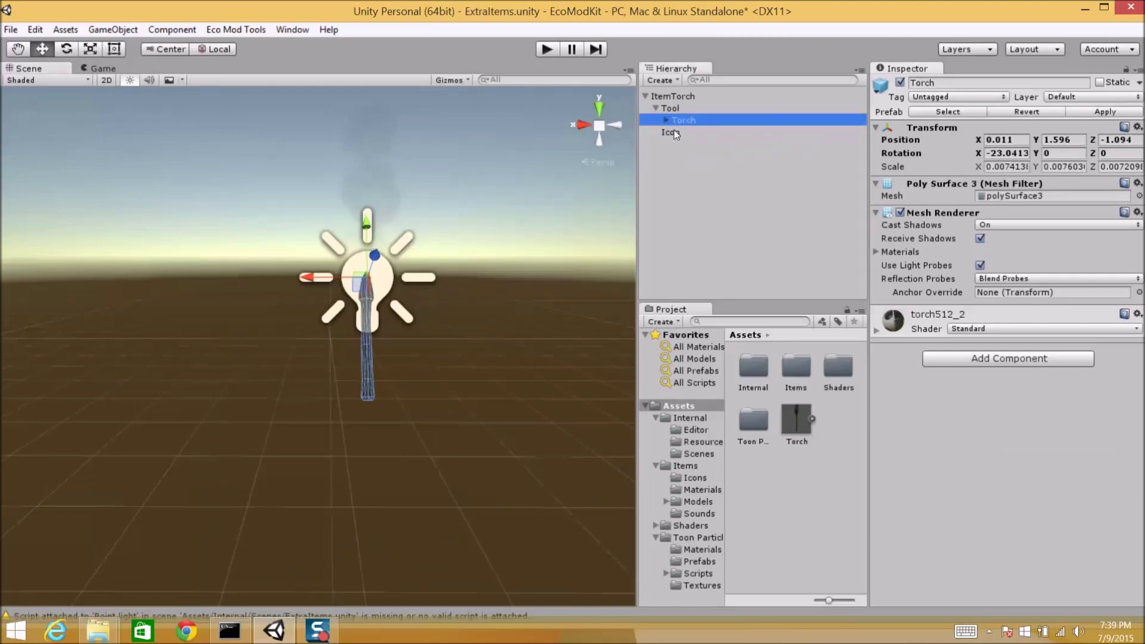
Step: Set the sprite of ItemTorch's Icon object to Icon_Torch
{"action": "left_click", "coordinate": [674, 132]}
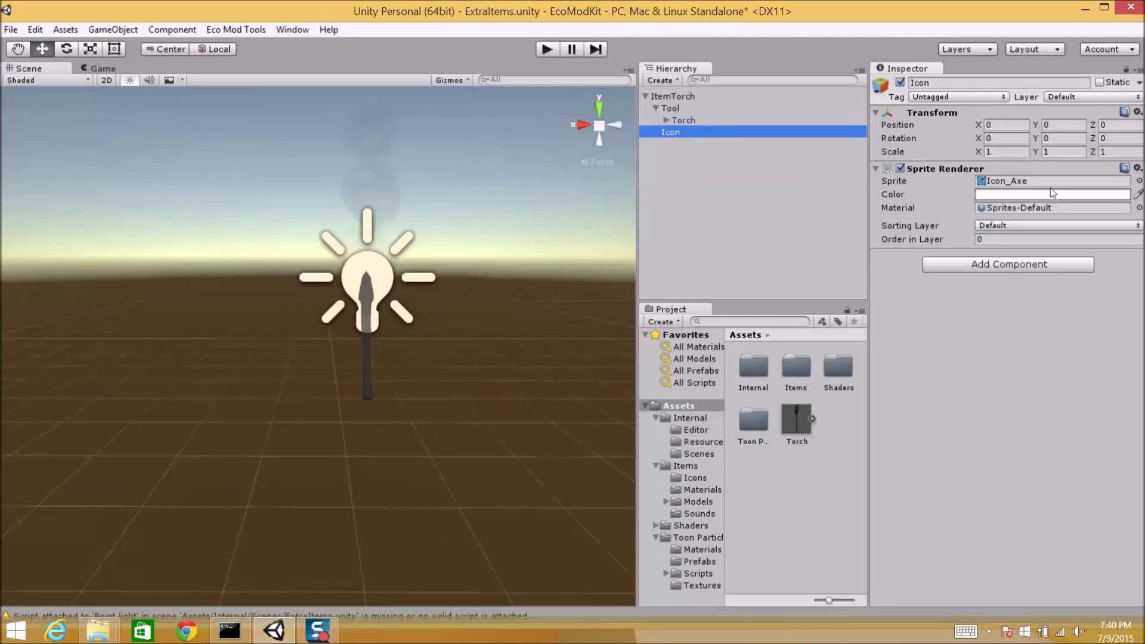
{"action": "left_click", "coordinate": [1139, 181]}
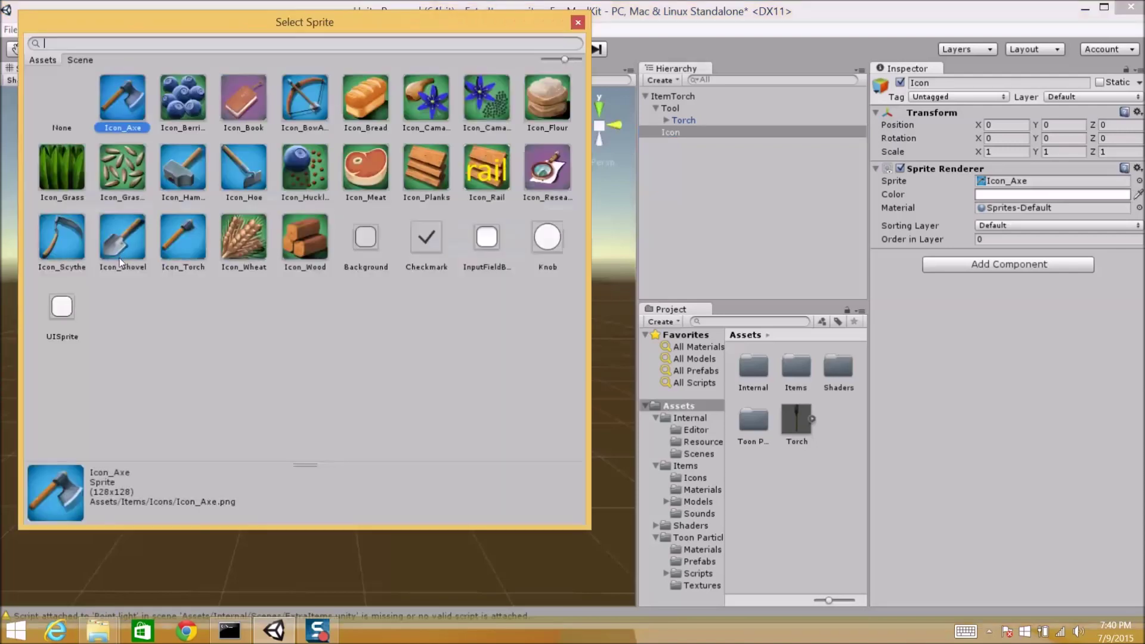
{"action": "left_click", "coordinate": [184, 254]}
{"action": "left_click", "coordinate": [577, 22]}
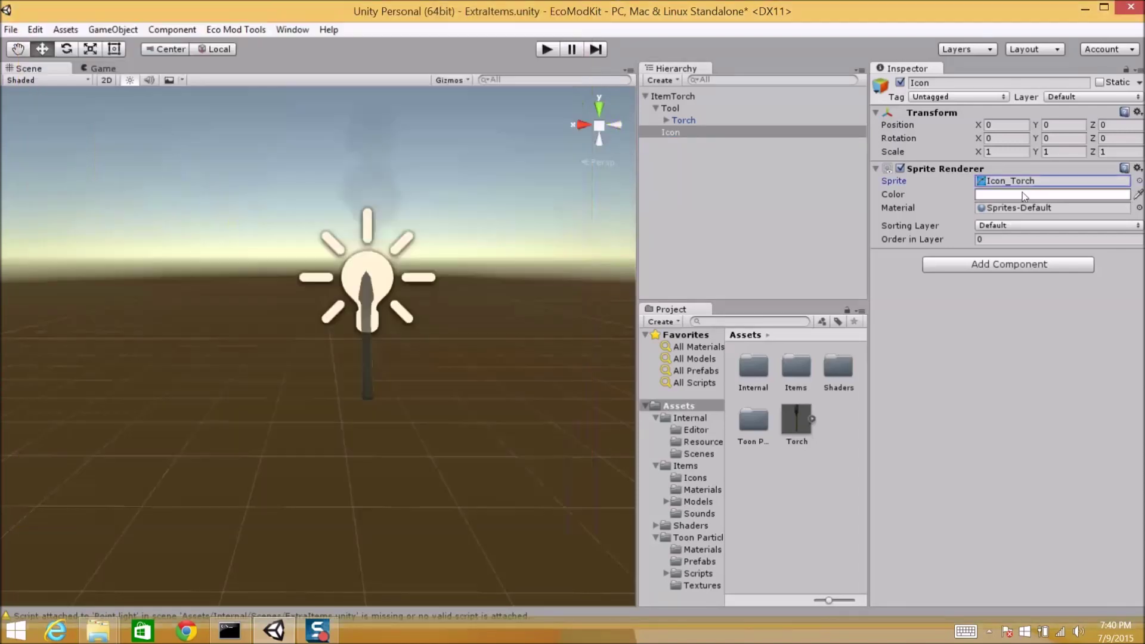
{"action": "left_click", "coordinate": [680, 96]}
{"action": "left_click", "coordinate": [672, 109]}
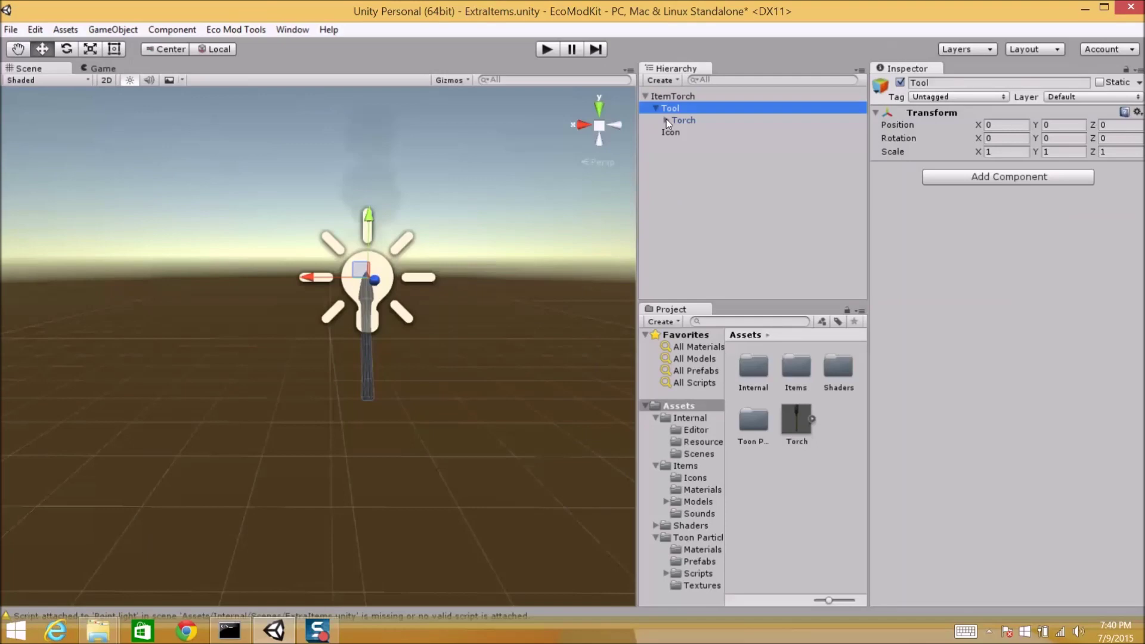
{"action": "left_click", "coordinate": [667, 119]}
{"action": "left_click", "coordinate": [689, 123]}
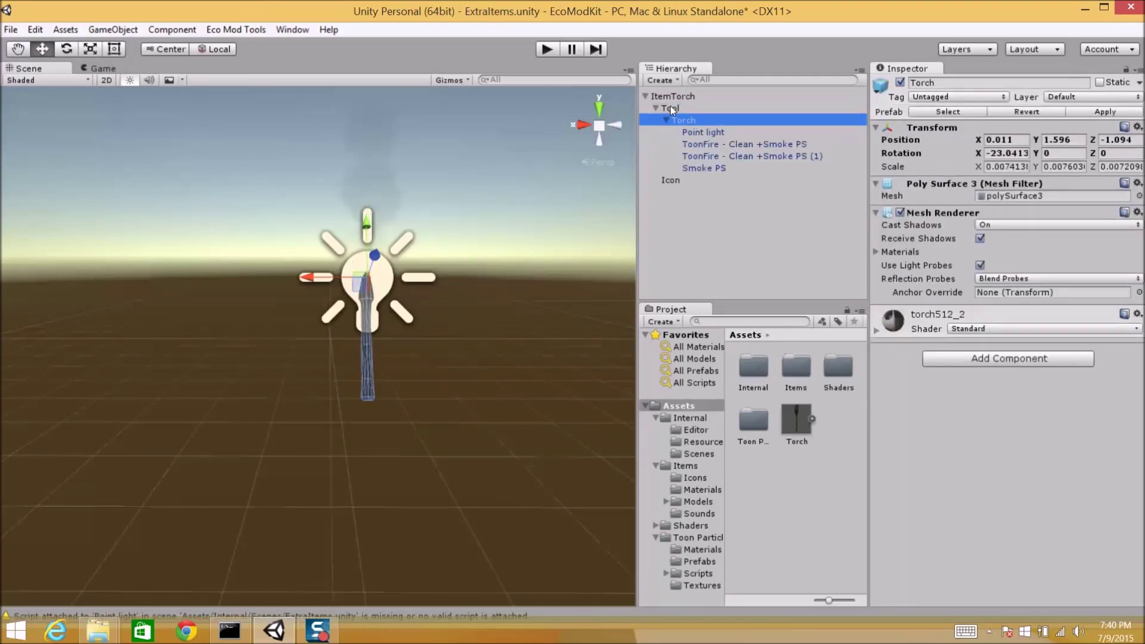
{"action": "left_click", "coordinate": [666, 121]}
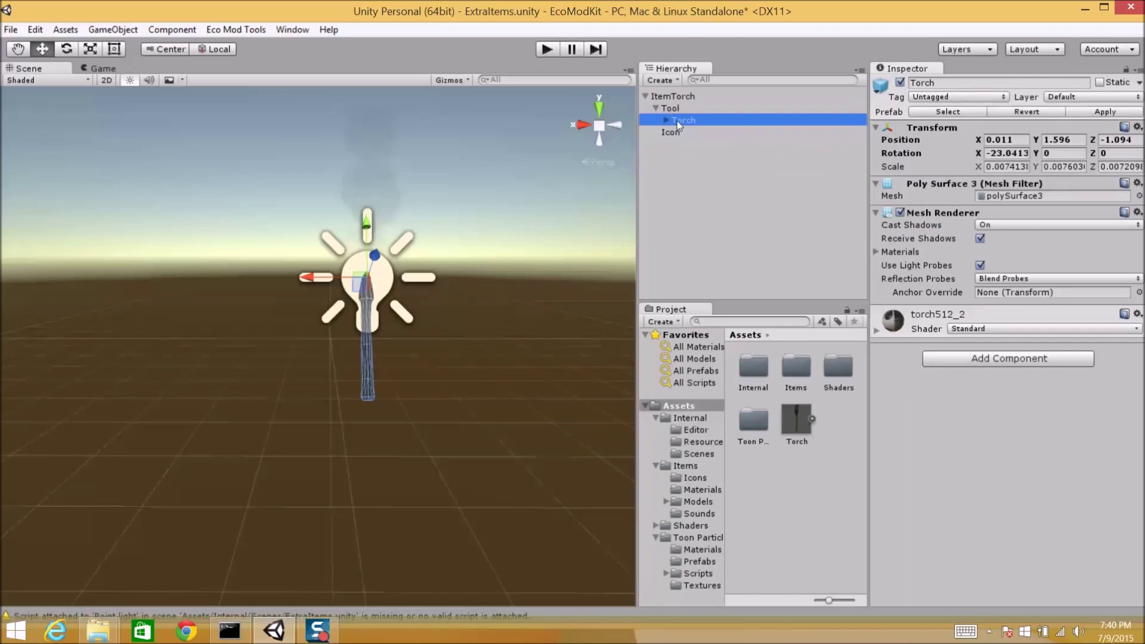
Step: Set up the mod export with the name ModDemo, building for PC only without Mobile and Web
{"action": "left_click", "coordinate": [236, 29]}
{"action": "left_click", "coordinate": [227, 63]}
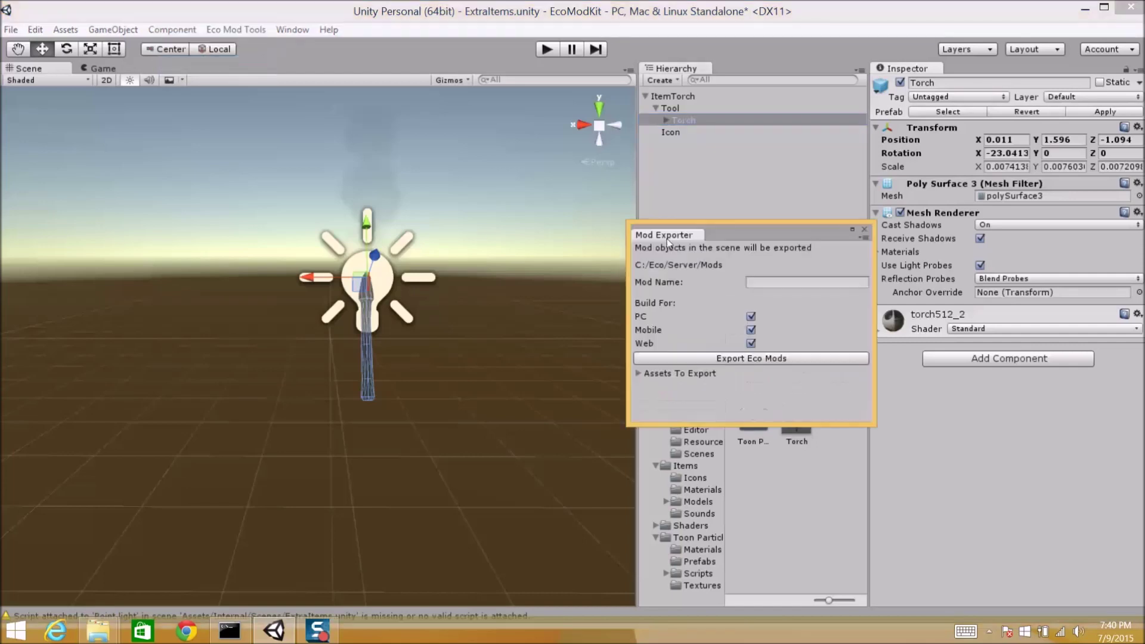
{"action": "left_click_drag", "start_coordinate": [725, 239], "coordinate": [701, 238]}
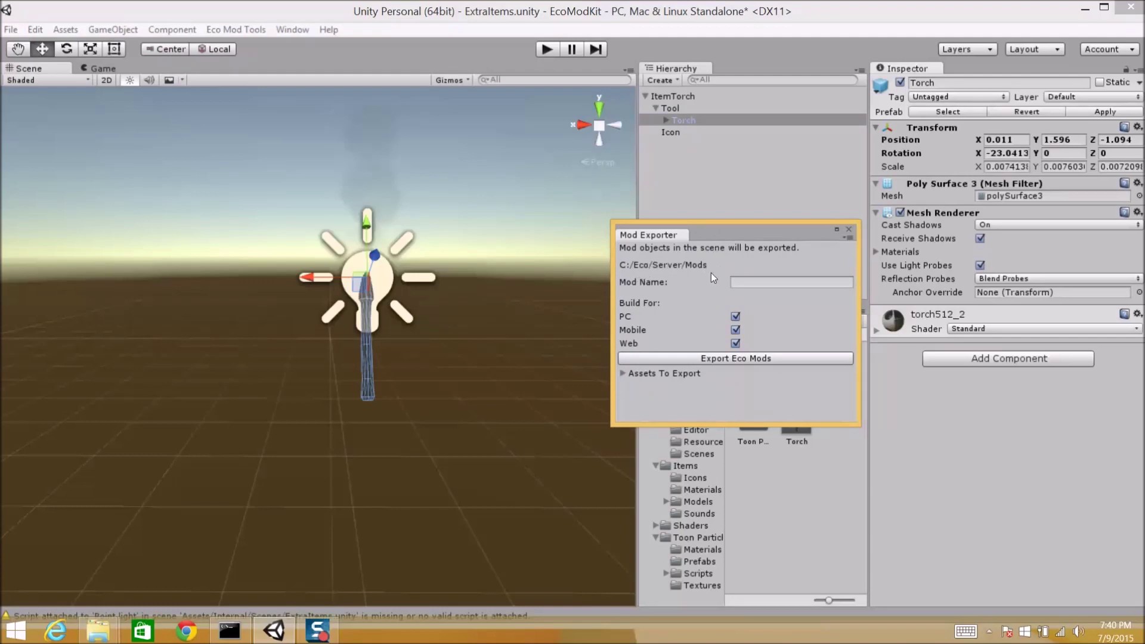
{"action": "left_click", "coordinate": [751, 282]}
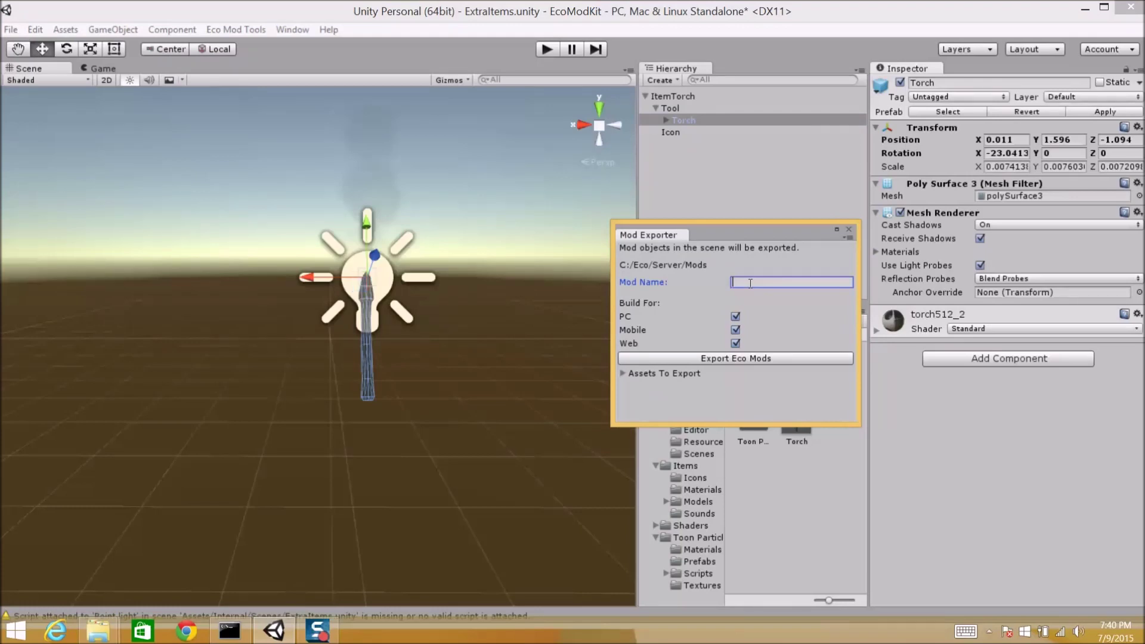
{"action": "type", "text": "ModDemo"}
{"action": "left_click", "coordinate": [735, 330]}
{"action": "left_click", "coordinate": [735, 344]}
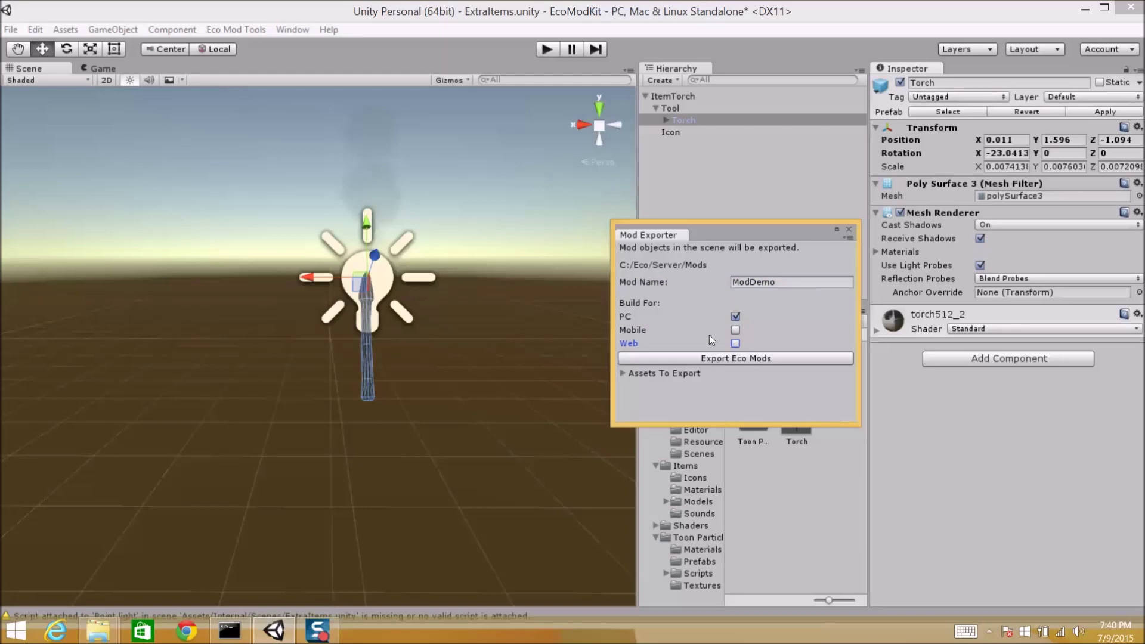
Step: Export the ModDemo mod and close the Mod Exporter
{"action": "left_click_drag", "start_coordinate": [724, 241], "coordinate": [707, 227]}
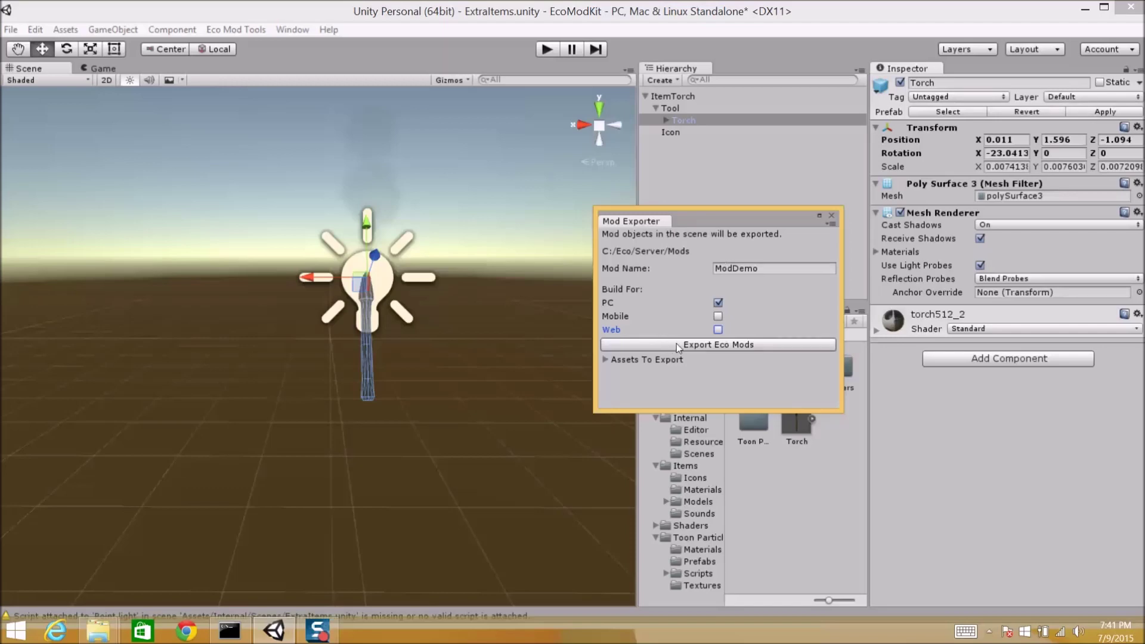
{"action": "left_click_drag", "start_coordinate": [720, 234], "coordinate": [690, 216]}
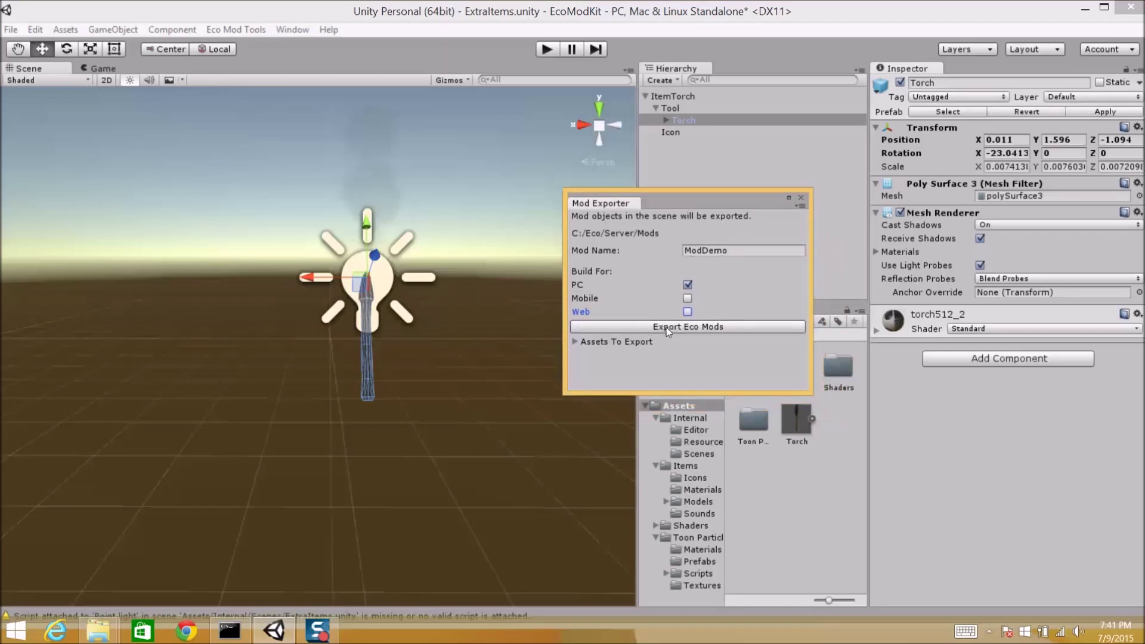
{"action": "left_click", "coordinate": [667, 328]}
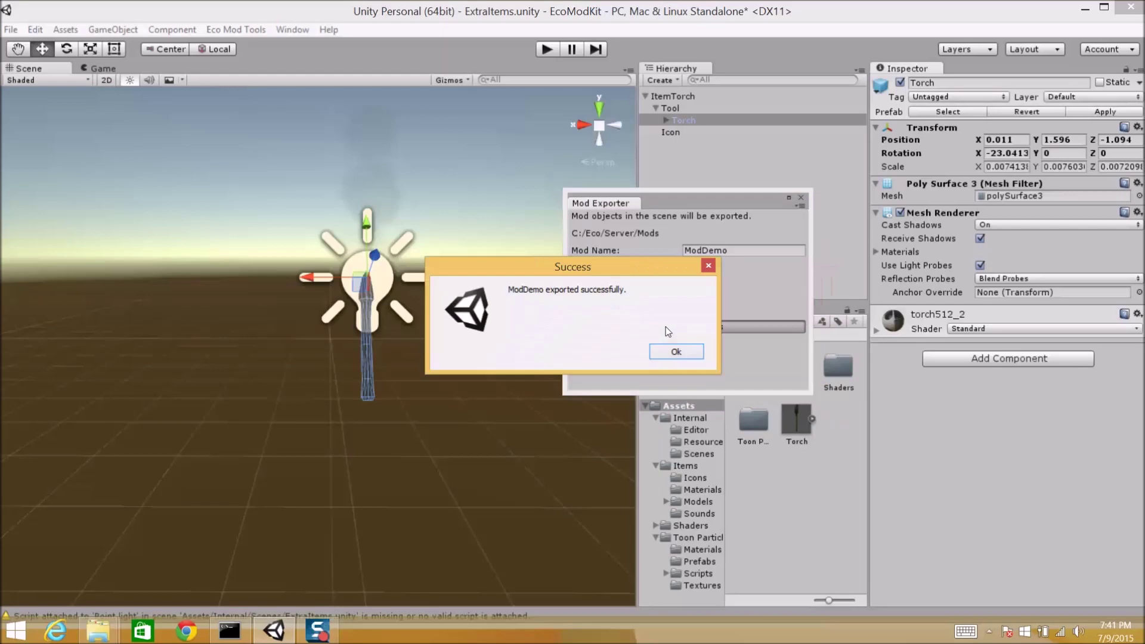
{"action": "left_click", "coordinate": [675, 352]}
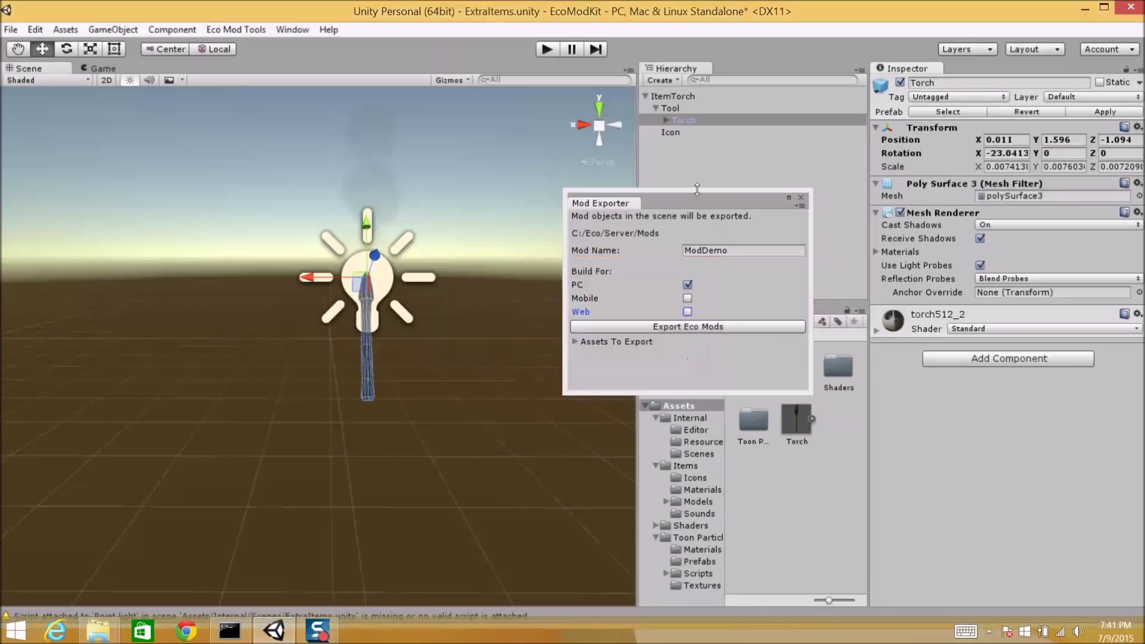
{"action": "left_click", "coordinate": [801, 197]}
Step: Minimize Unity, switch to the server's Mods folder in File Explorer and open its Items subfolder
{"action": "left_click", "coordinate": [1086, 8]}
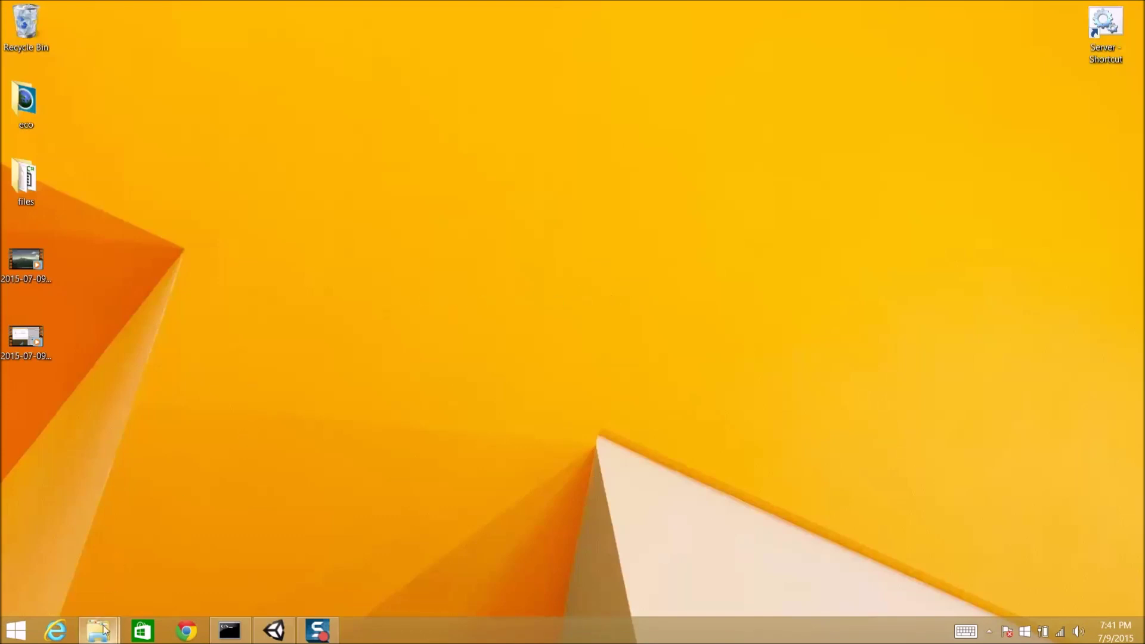
{"action": "mouse_move", "coordinate": [110, 631]}
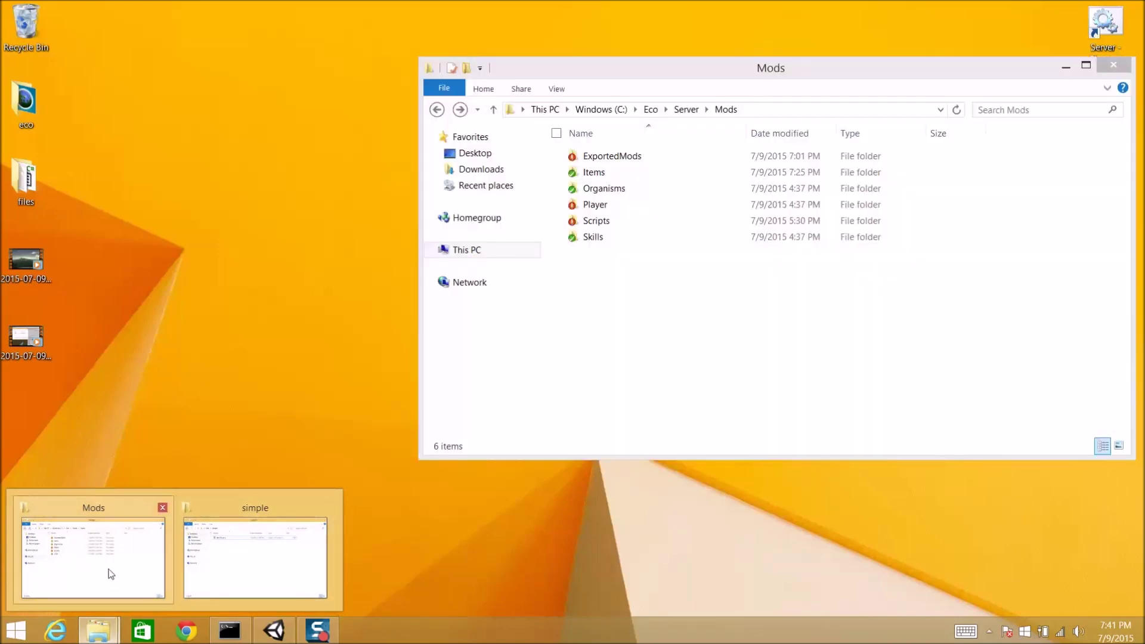
{"action": "left_click", "coordinate": [110, 577]}
{"action": "left_click_drag", "start_coordinate": [746, 74], "coordinate": [710, 72]}
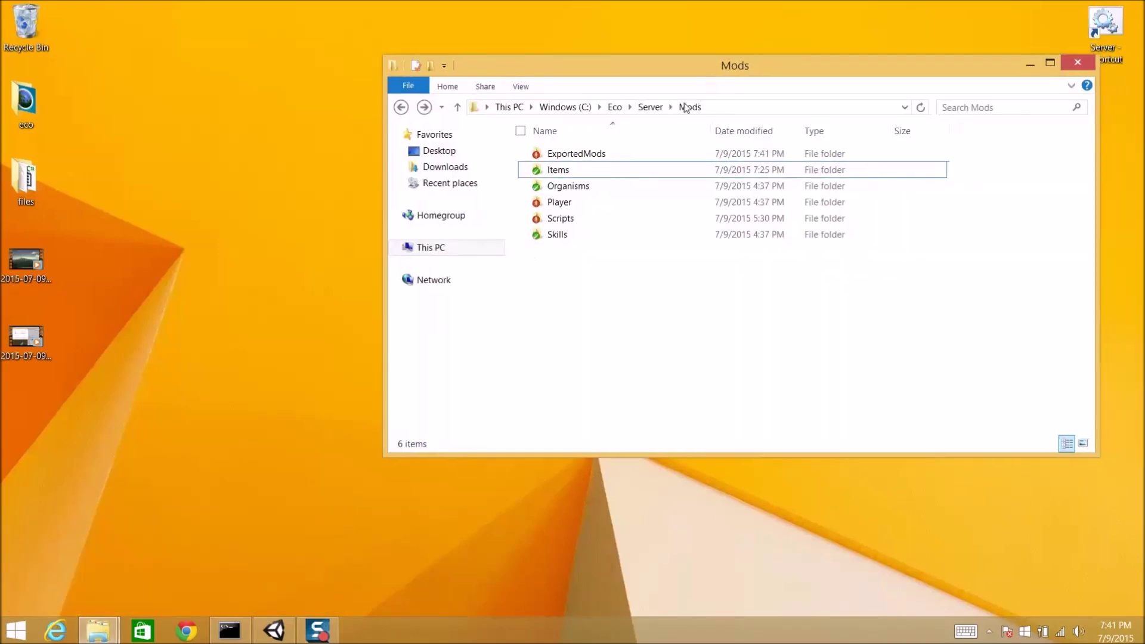
{"action": "left_click", "coordinate": [573, 156]}
{"action": "left_click", "coordinate": [562, 171]}
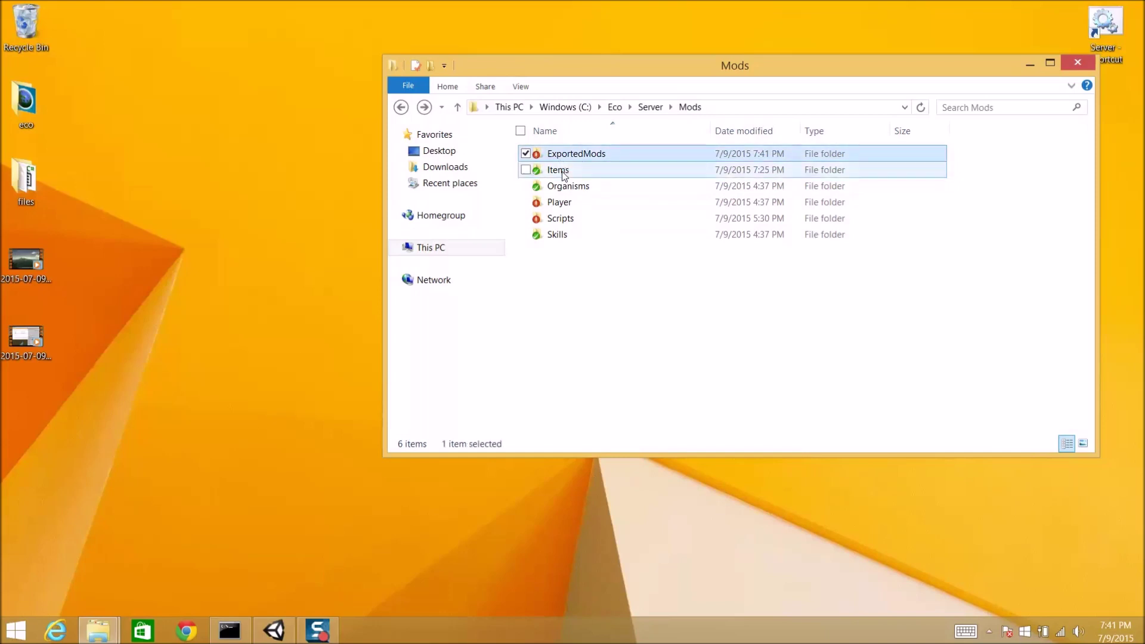
{"action": "double_click", "coordinate": [575, 172]}
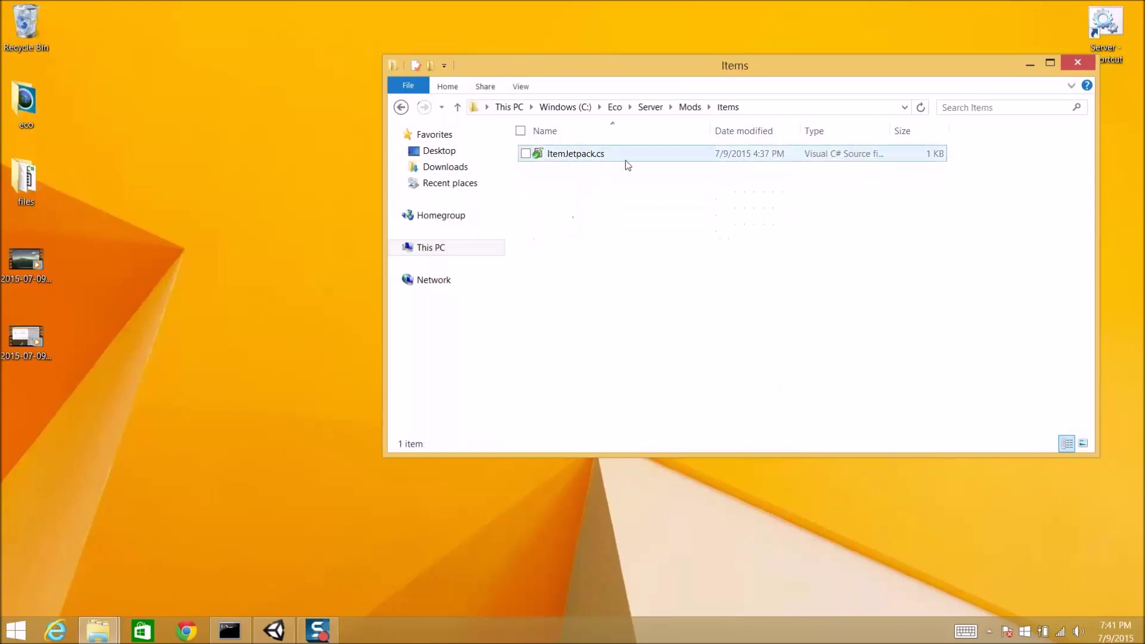
Step: Copy ItemTorch.cs from the files\simple folder into the server's Mods\Items folder
{"action": "left_click_drag", "start_coordinate": [753, 75], "coordinate": [764, 71]}
{"action": "left_click", "coordinate": [594, 152]}
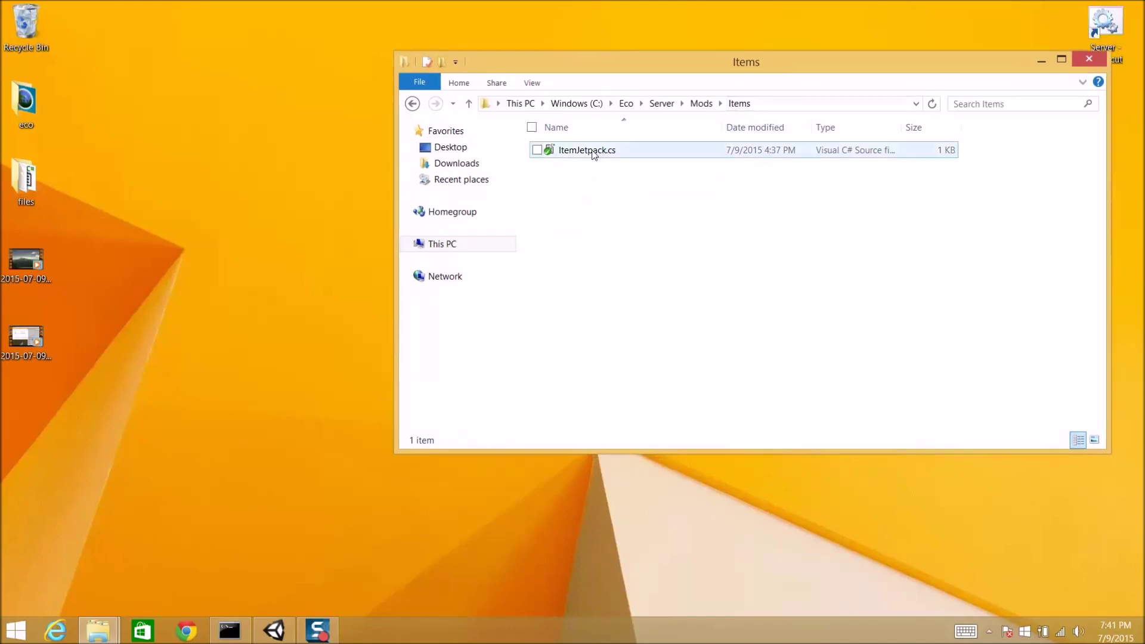
{"action": "left_click", "coordinate": [598, 179]}
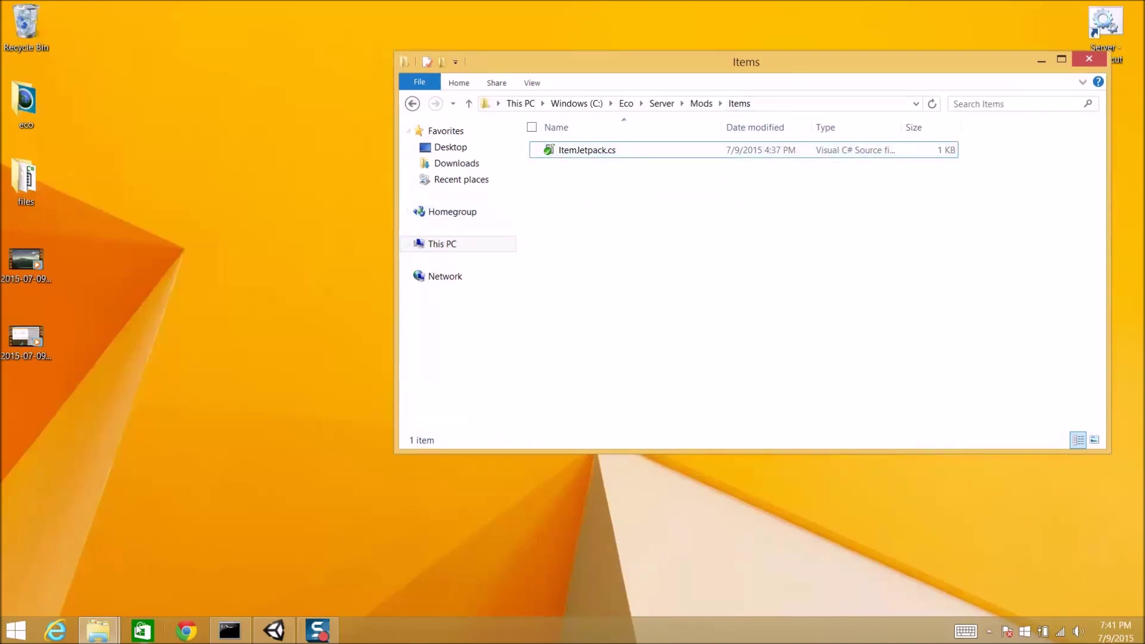
{"action": "mouse_move", "coordinate": [103, 627]}
{"action": "left_click", "coordinate": [263, 565]}
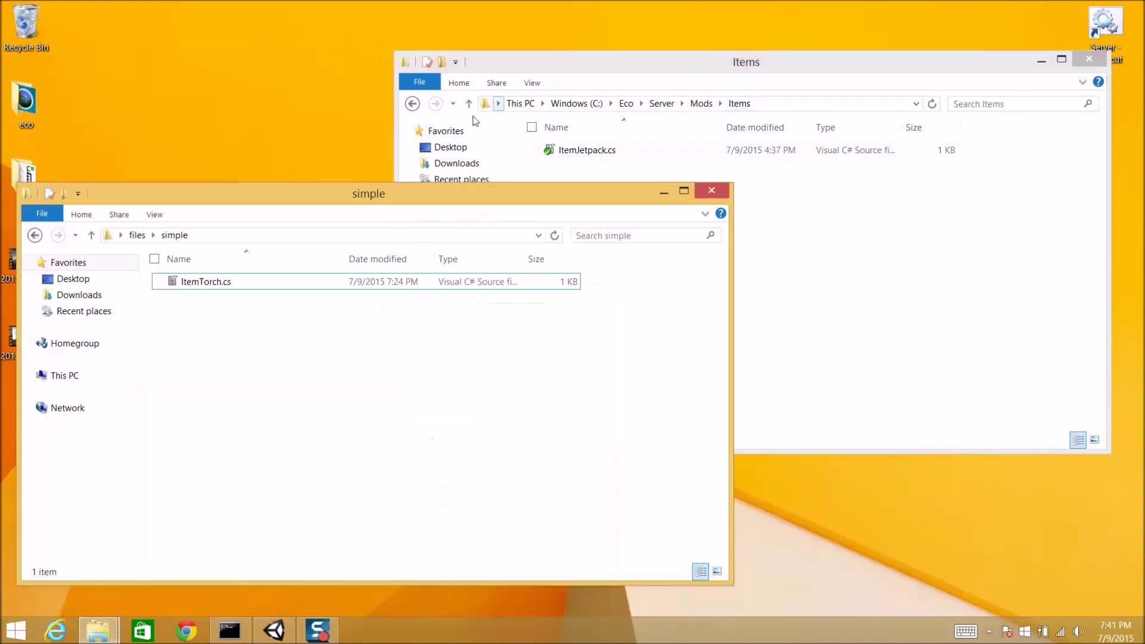
{"action": "left_click_drag", "start_coordinate": [447, 204], "coordinate": [432, 208]}
{"action": "left_click_drag", "start_coordinate": [714, 295], "coordinate": [515, 304]}
{"action": "mouse_move", "coordinate": [364, 204]}
{"action": "left_mouse_down"}
{"action": "mouse_move", "coordinate": [378, 197]}
{"action": "mouse_move", "coordinate": [373, 185]}
{"action": "left_mouse_up"}
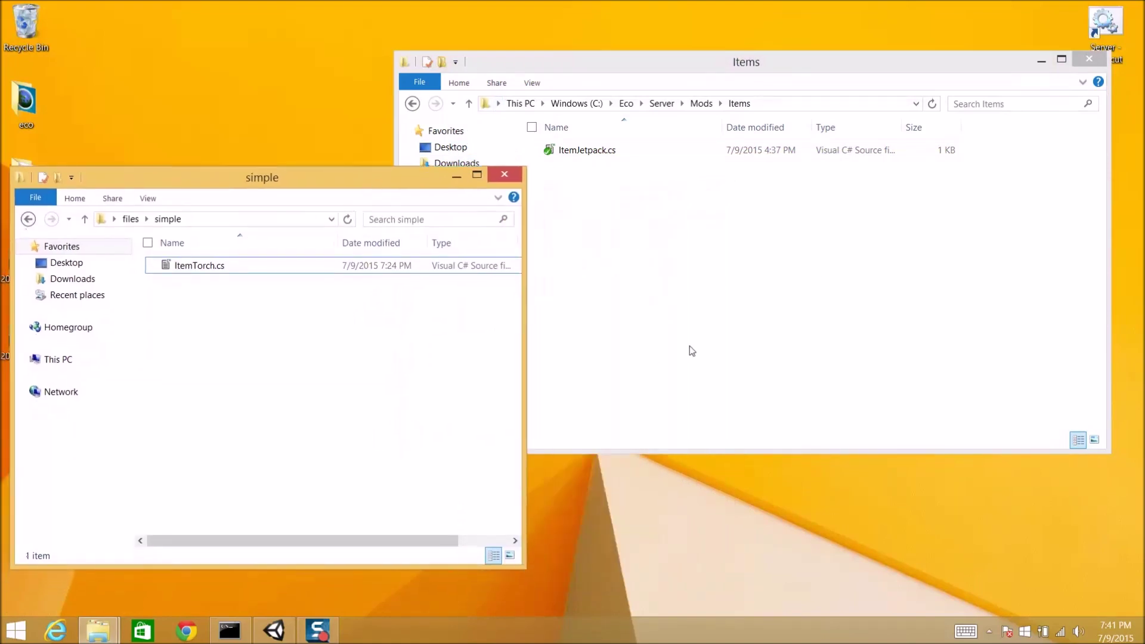
{"action": "left_click", "coordinate": [698, 64]}
{"action": "left_click_drag", "start_coordinate": [697, 64], "coordinate": [675, 69]}
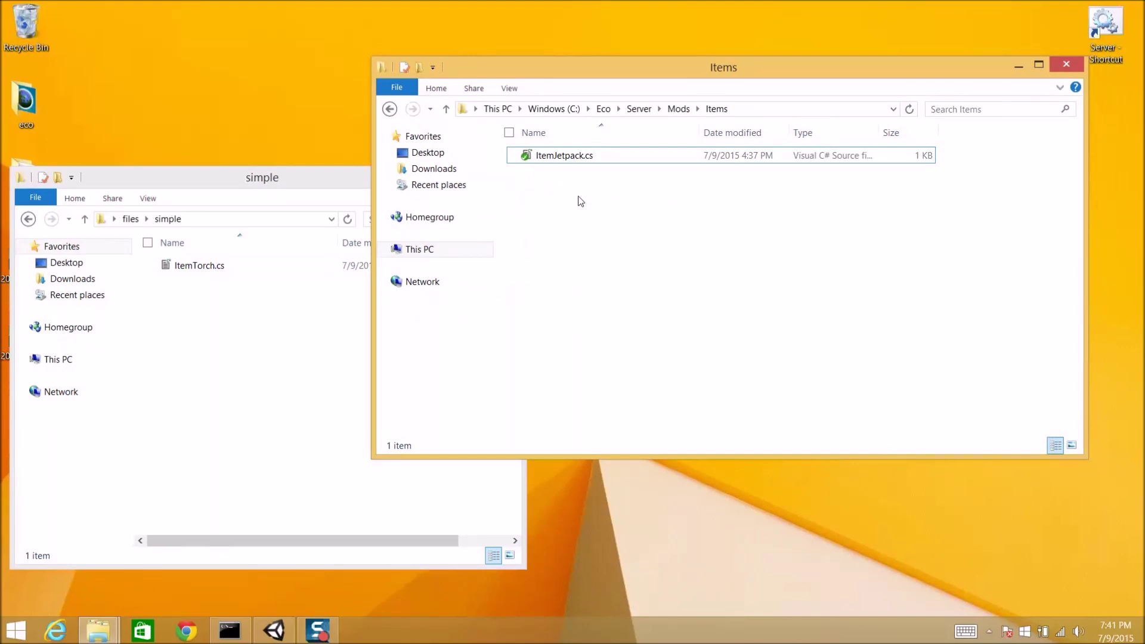
{"action": "left_click_drag", "start_coordinate": [160, 264], "coordinate": [588, 245]}
Step: Open the copied ItemTorch.cs in Notepad, examine its ItemTorch : Item class declaration and close the file
{"action": "right_click", "coordinate": [568, 175]}
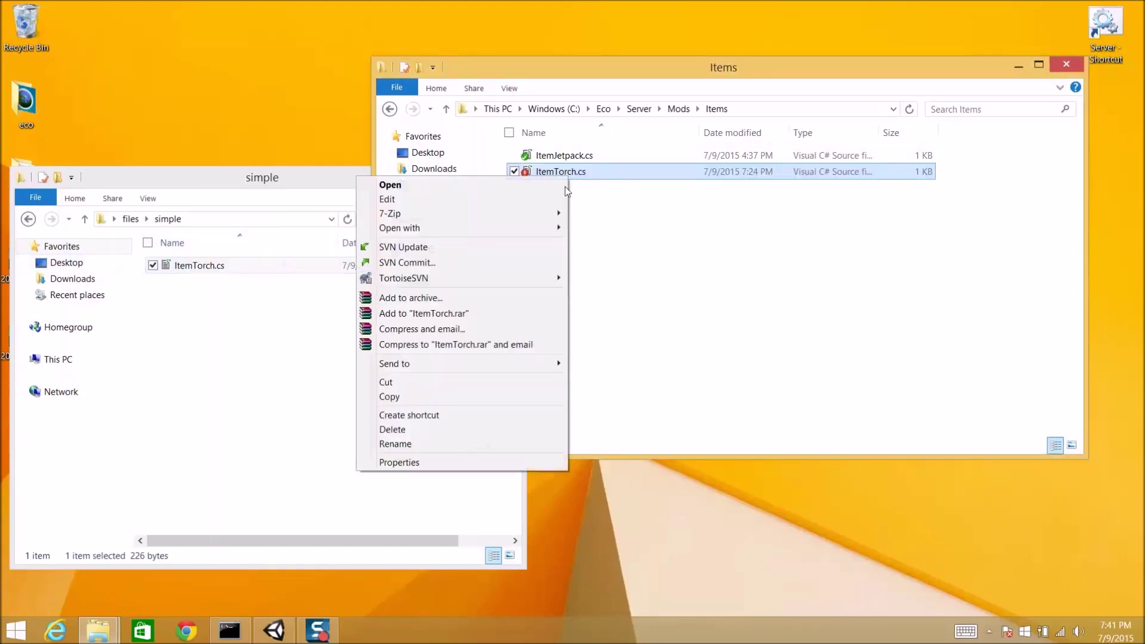
{"action": "left_click", "coordinate": [520, 199]}
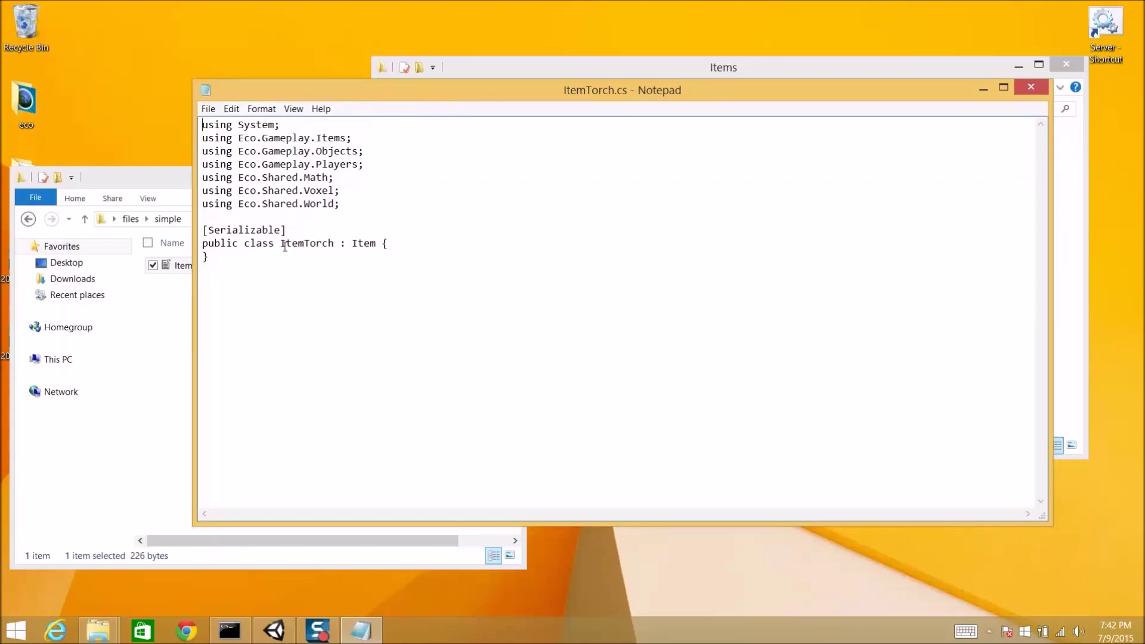
{"action": "double_click", "coordinate": [287, 244]}
{"action": "double_click", "coordinate": [254, 244]}
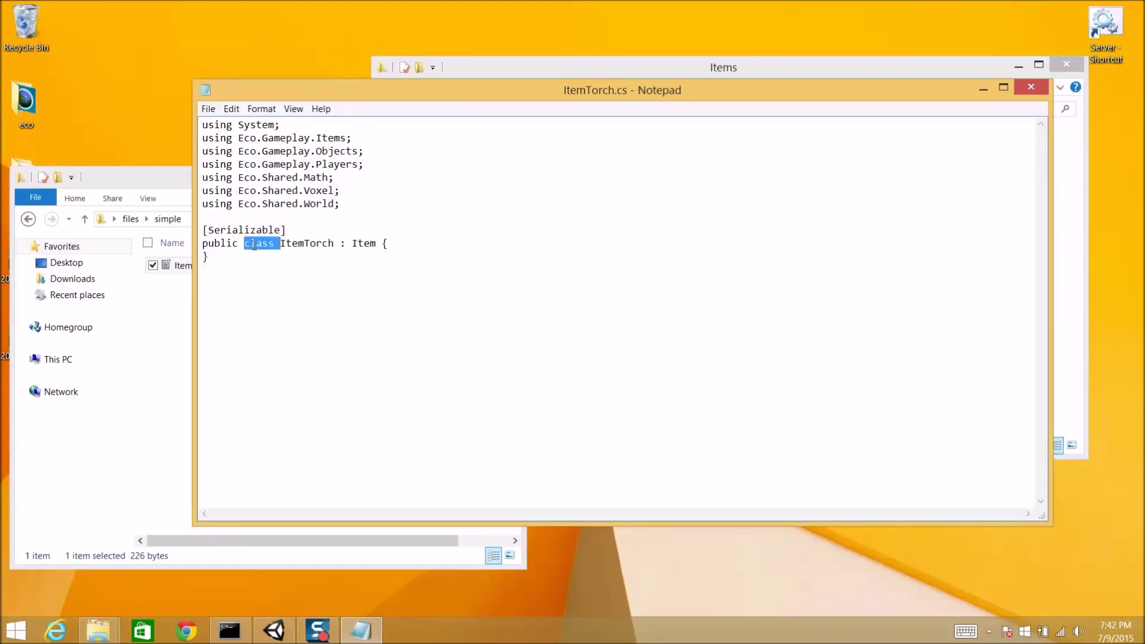
{"action": "double_click", "coordinate": [310, 245]}
{"action": "double_click", "coordinate": [364, 244]}
{"action": "left_click", "coordinate": [393, 244]}
{"action": "left_click_drag", "start_coordinate": [560, 102], "coordinate": [479, 121]}
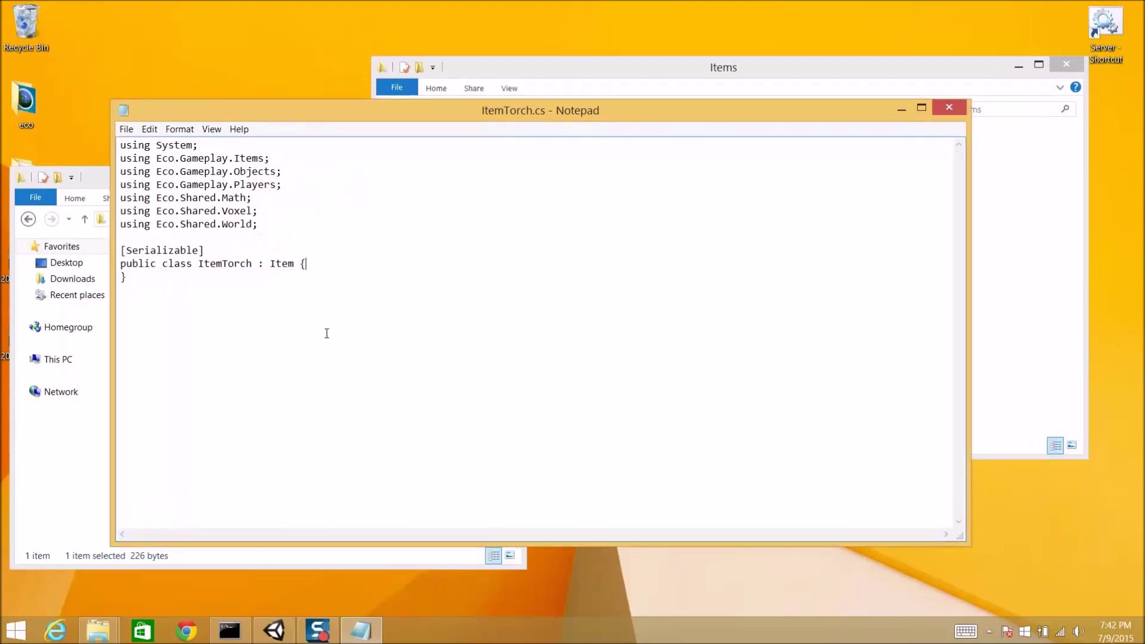
{"action": "left_click_drag", "start_coordinate": [566, 113], "coordinate": [552, 126]}
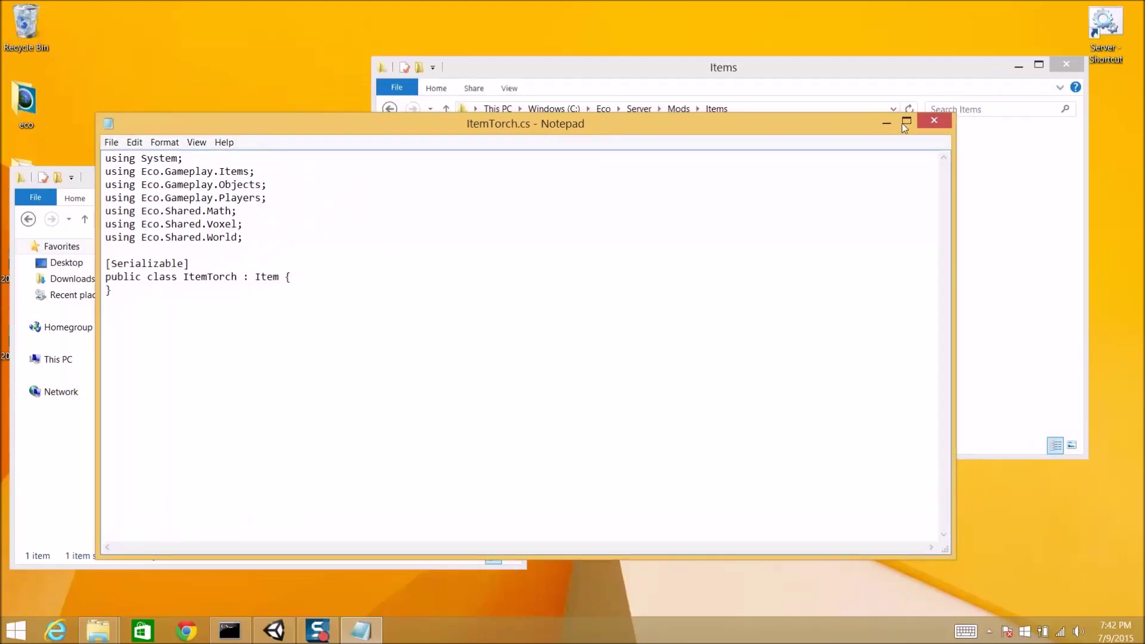
{"action": "left_click", "coordinate": [934, 121]}
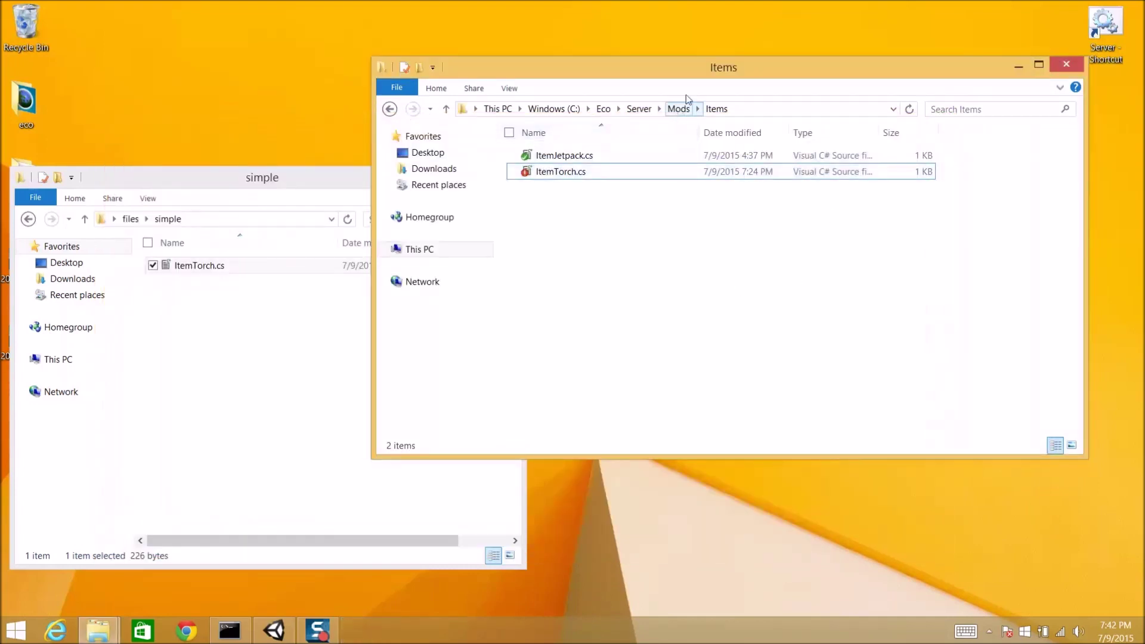
Step: Go to the server's Mods\Player folder and open PlayerDefaults.cs for editing in Notepad
{"action": "left_click_drag", "start_coordinate": [728, 73], "coordinate": [752, 68]}
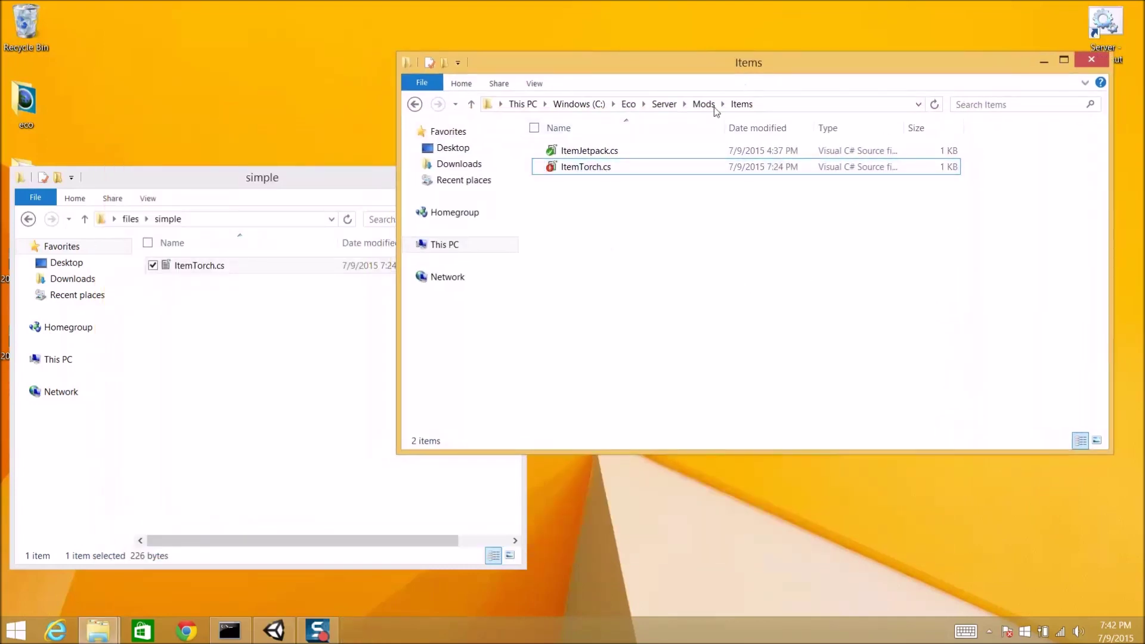
{"action": "left_click", "coordinate": [664, 104]}
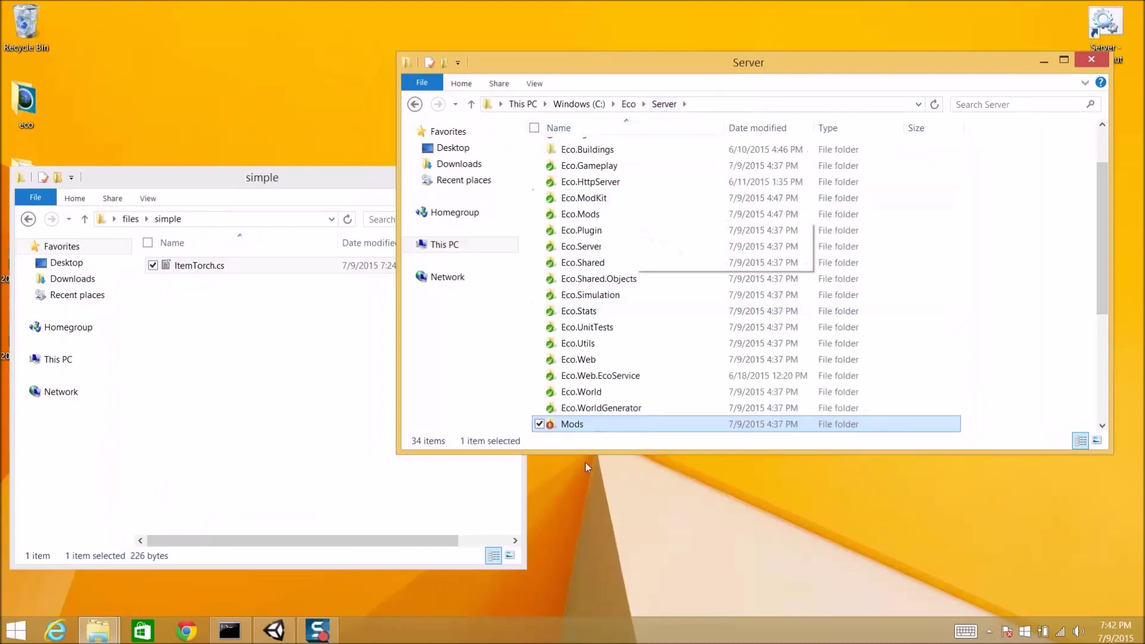
{"action": "double_click", "coordinate": [616, 424]}
{"action": "double_click", "coordinate": [614, 199]}
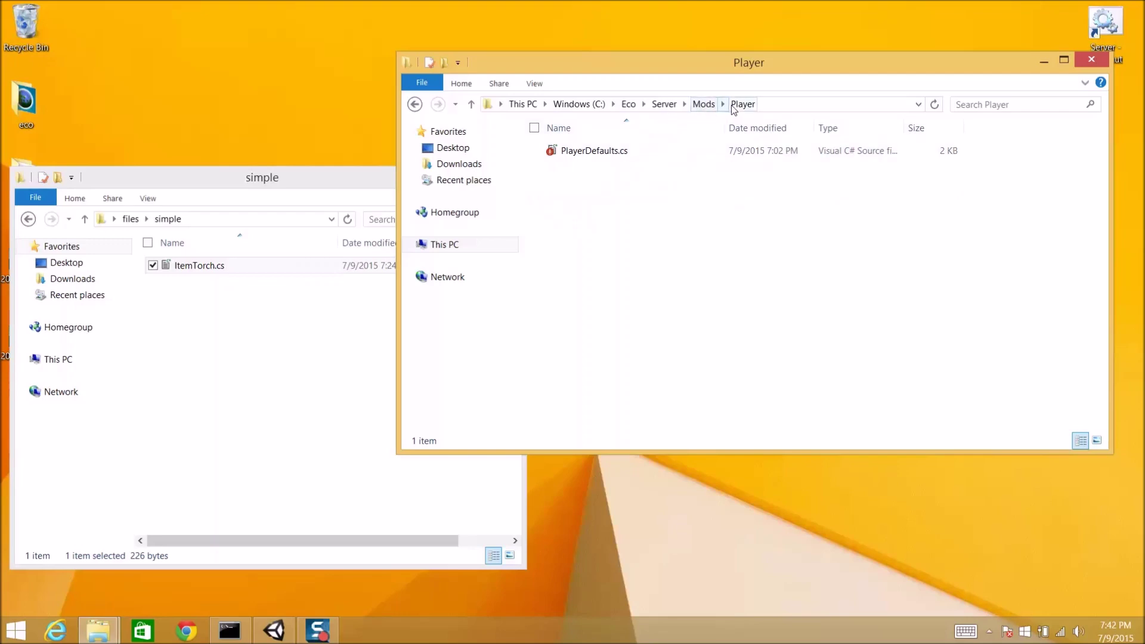
{"action": "right_click", "coordinate": [599, 153]}
{"action": "left_click", "coordinate": [491, 177]}
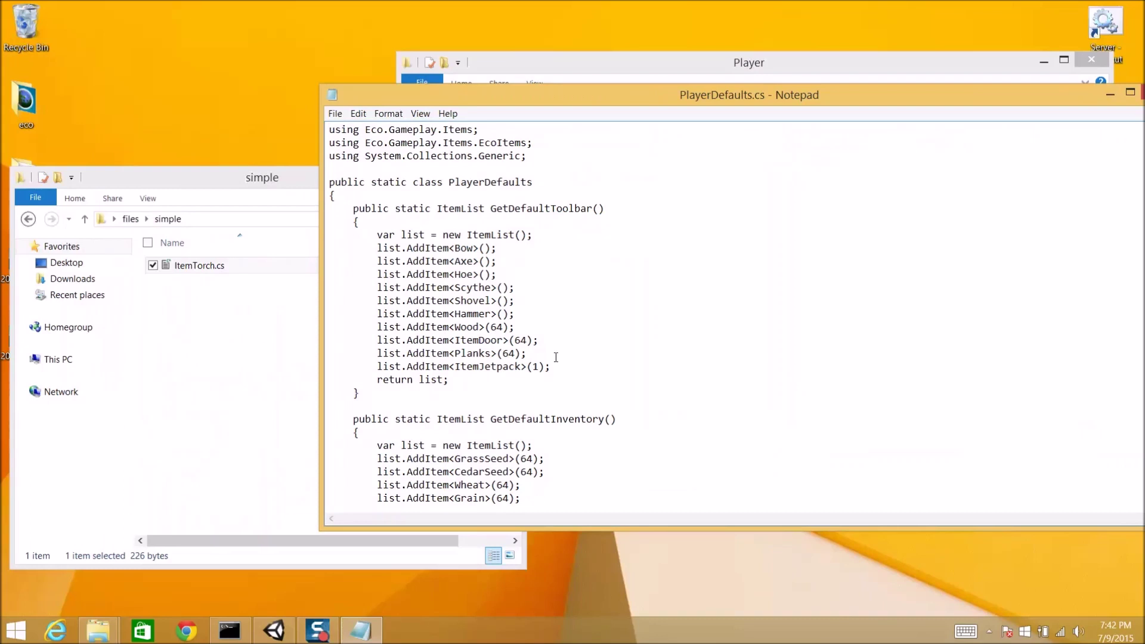
{"action": "key", "text": "Return"}
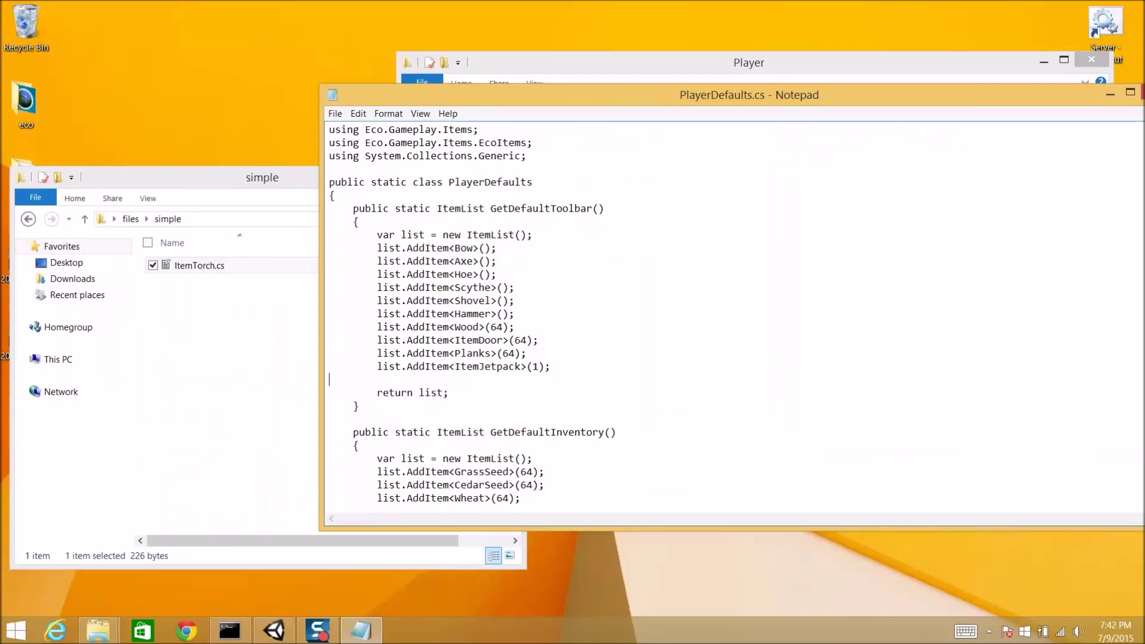
{"action": "key", "text": "BackSpace"}
{"action": "key", "text": "BackSpace"}
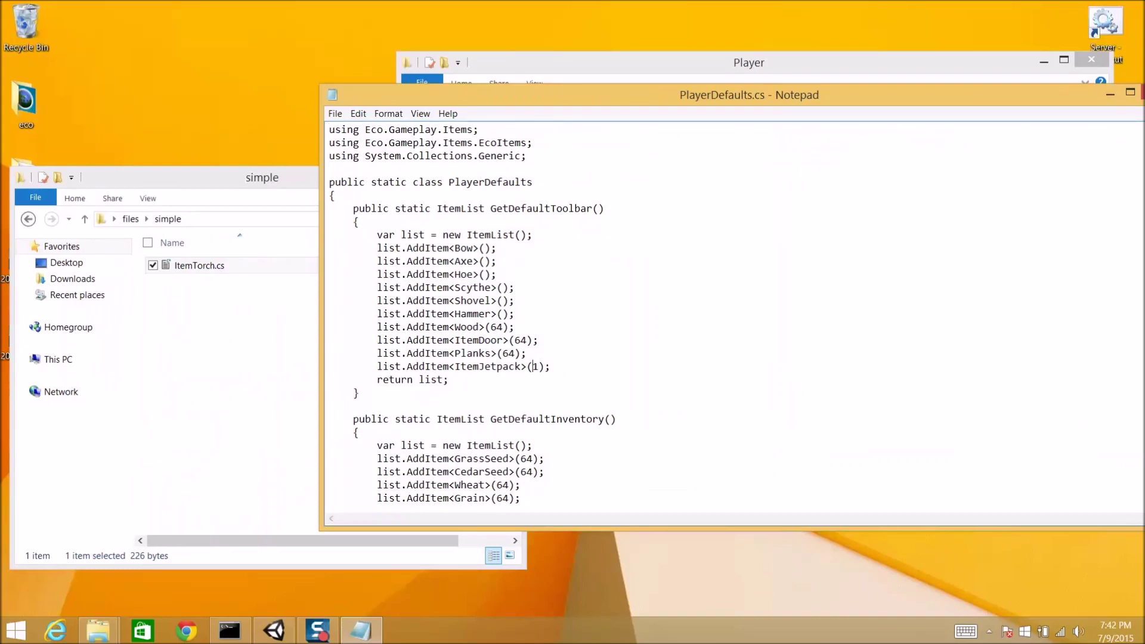
Step: Replace ItemJetpack with ItemTorch in the GetDefaultToolbar list, then save and close PlayerDefaults.cs
{"action": "key", "text": "Left"}
{"action": "key", "text": "Left"}
{"action": "key", "text": "BackSpace"}
{"action": "key", "text": "BackSpace"}
{"action": "key", "text": "BackSpace"}
{"action": "key", "text": "BackSpace"}
{"action": "key", "text": "BackSpace"}
{"action": "key", "text": "BackSpace"}
{"action": "key", "text": "BackSpace"}
{"action": "type", "text": "Torch"}
{"action": "left_click_drag", "start_coordinate": [679, 91], "coordinate": [578, 87]}
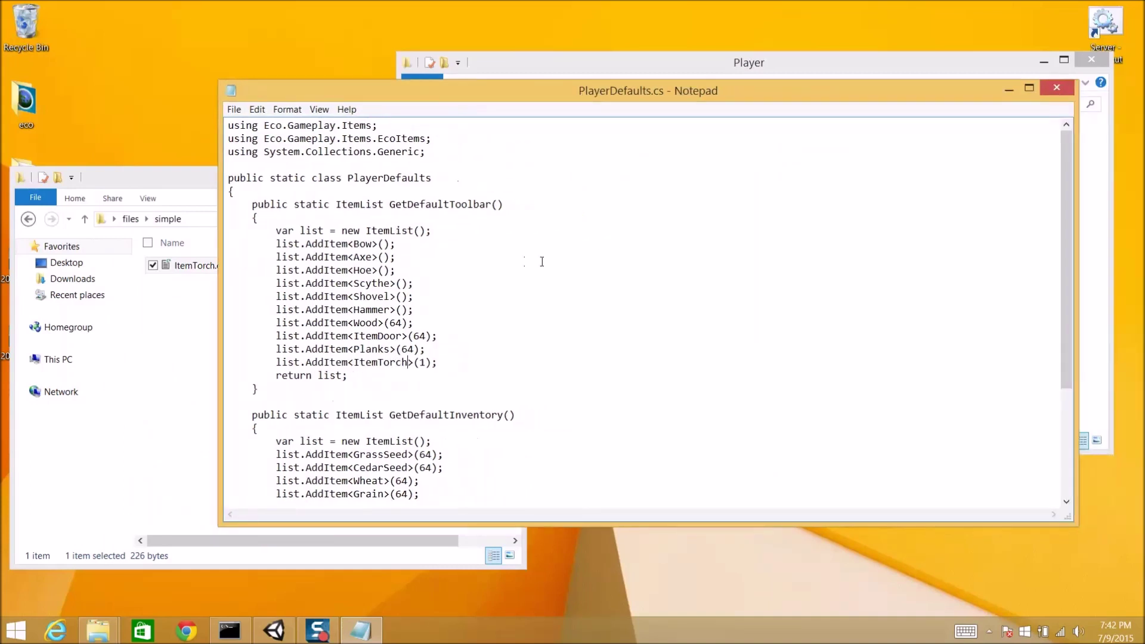
{"action": "left_click", "coordinate": [1053, 92]}
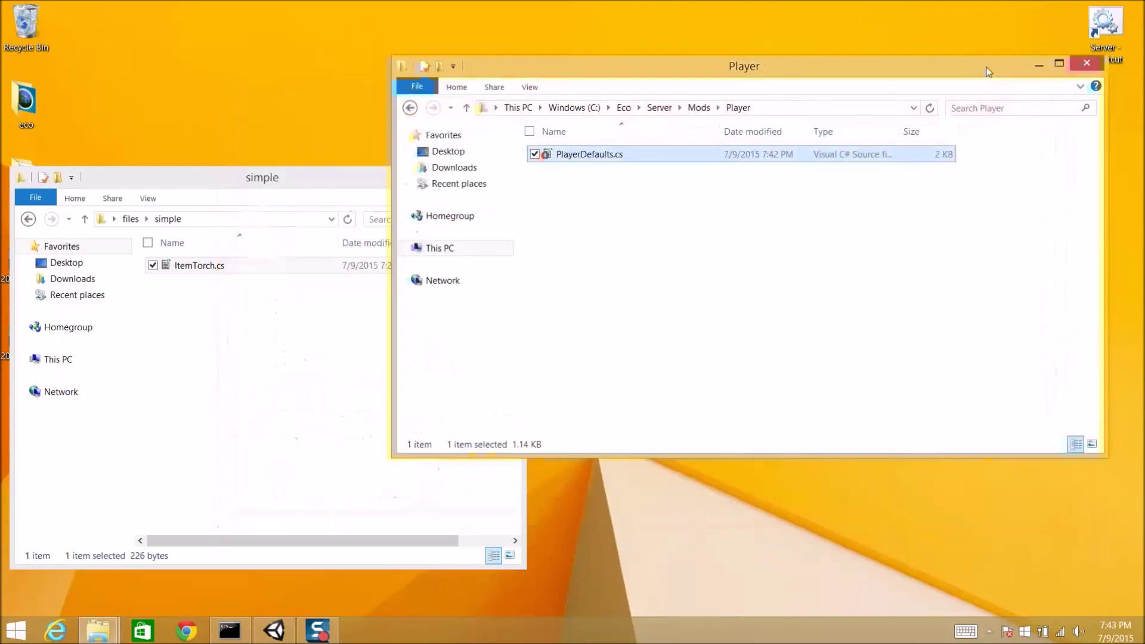
Step: Start the Eco Server from its desktop shortcut
{"action": "left_click_drag", "start_coordinate": [977, 60], "coordinate": [925, 71]}
{"action": "left_click", "coordinate": [818, 216]}
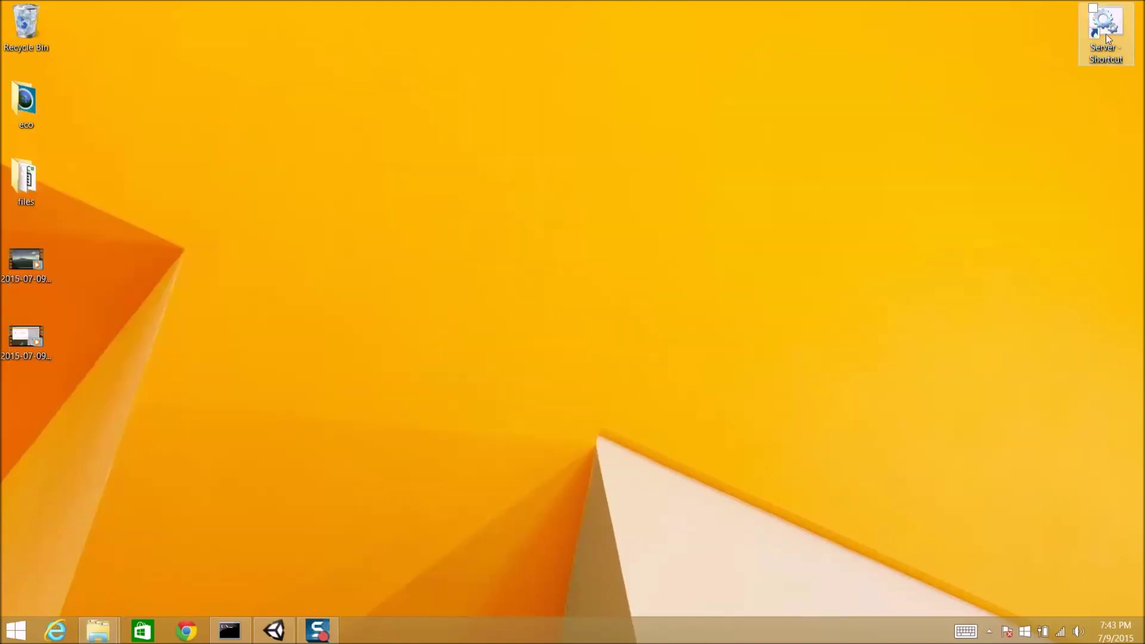
{"action": "double_click", "coordinate": [1107, 34]}
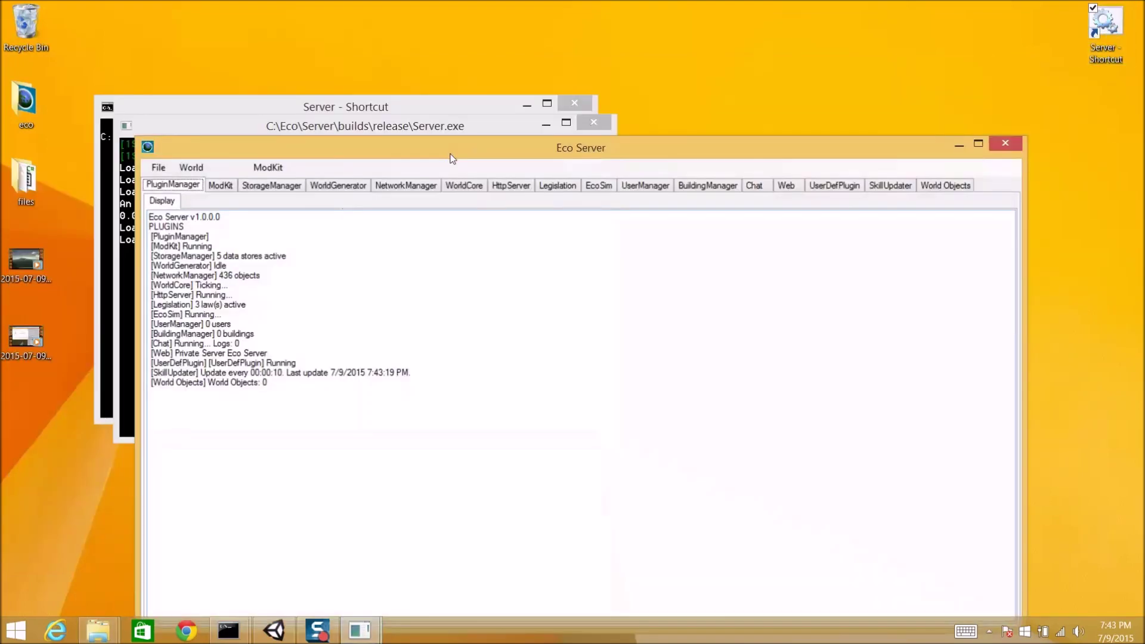
{"action": "left_click_drag", "start_coordinate": [452, 152], "coordinate": [510, 93]}
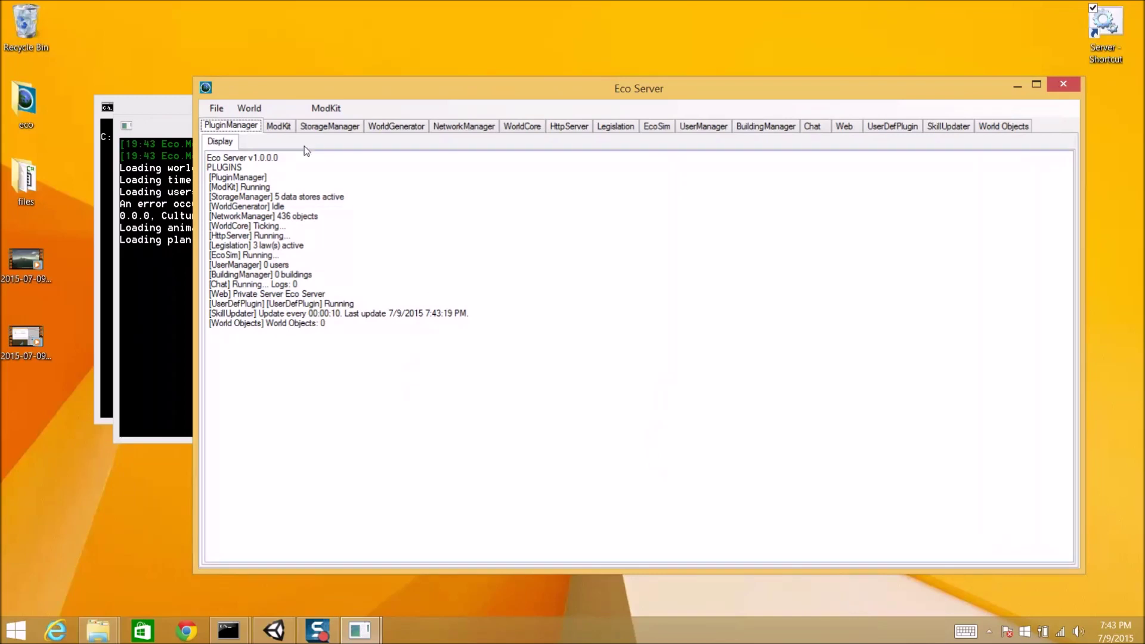
Step: Check the server's ModKit list of registered types for ItemTorch
{"action": "left_click", "coordinate": [278, 126]}
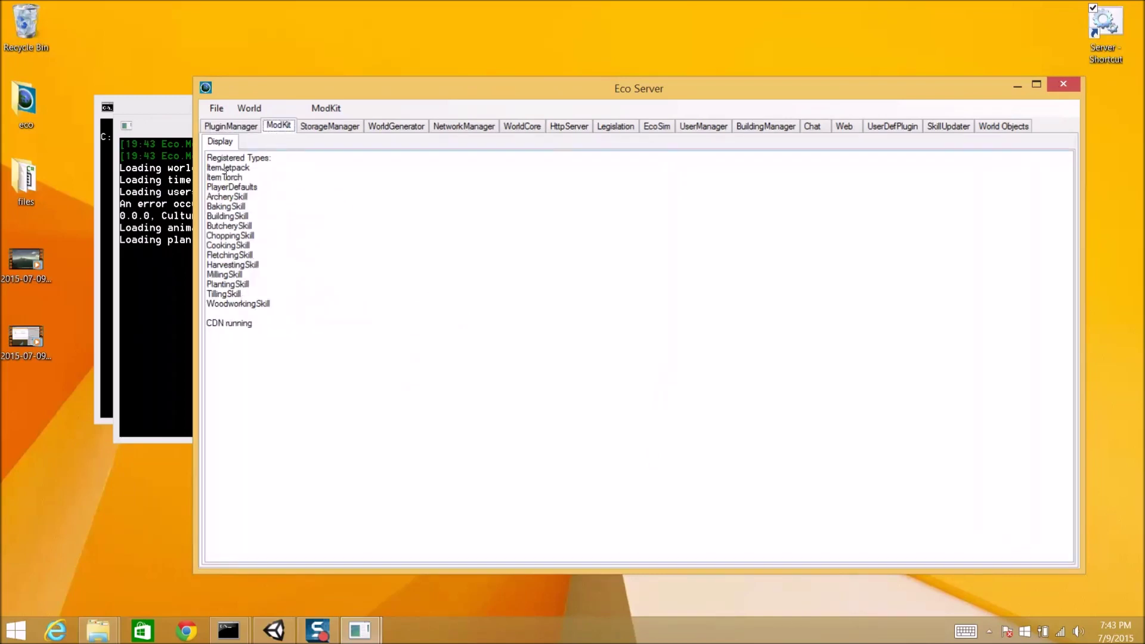
{"action": "double_click", "coordinate": [225, 178]}
{"action": "left_click", "coordinate": [250, 177]}
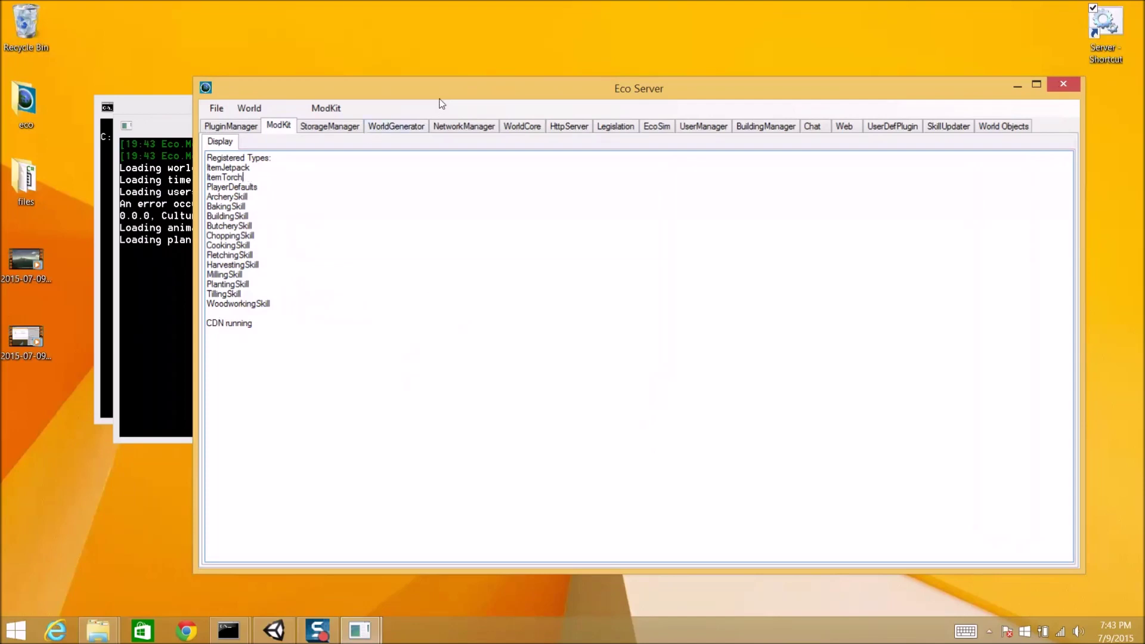
{"action": "left_click_drag", "start_coordinate": [436, 95], "coordinate": [474, 76]}
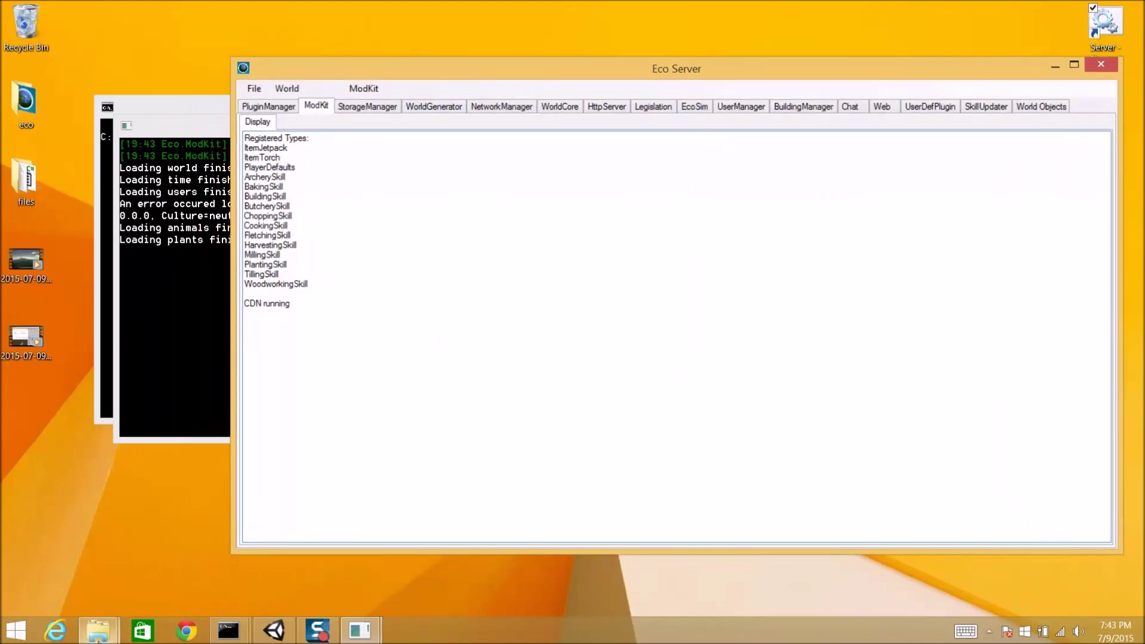
Step: Launch the eco application from the desktop's eco folder and log in with the prefilled account
{"action": "double_click", "coordinate": [32, 117]}
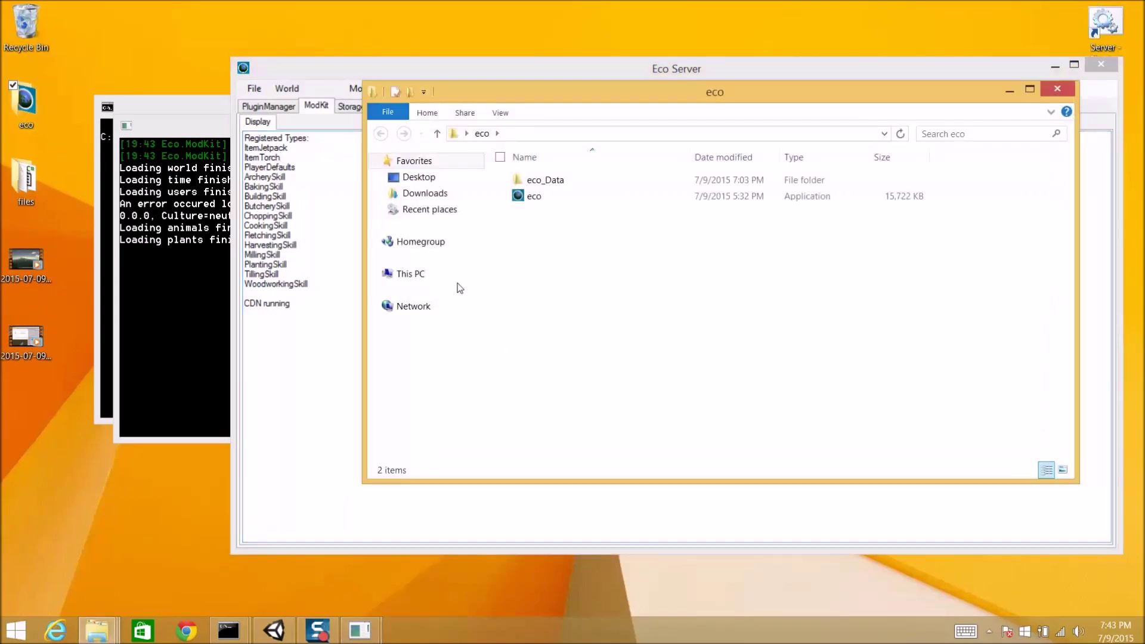
{"action": "double_click", "coordinate": [541, 199]}
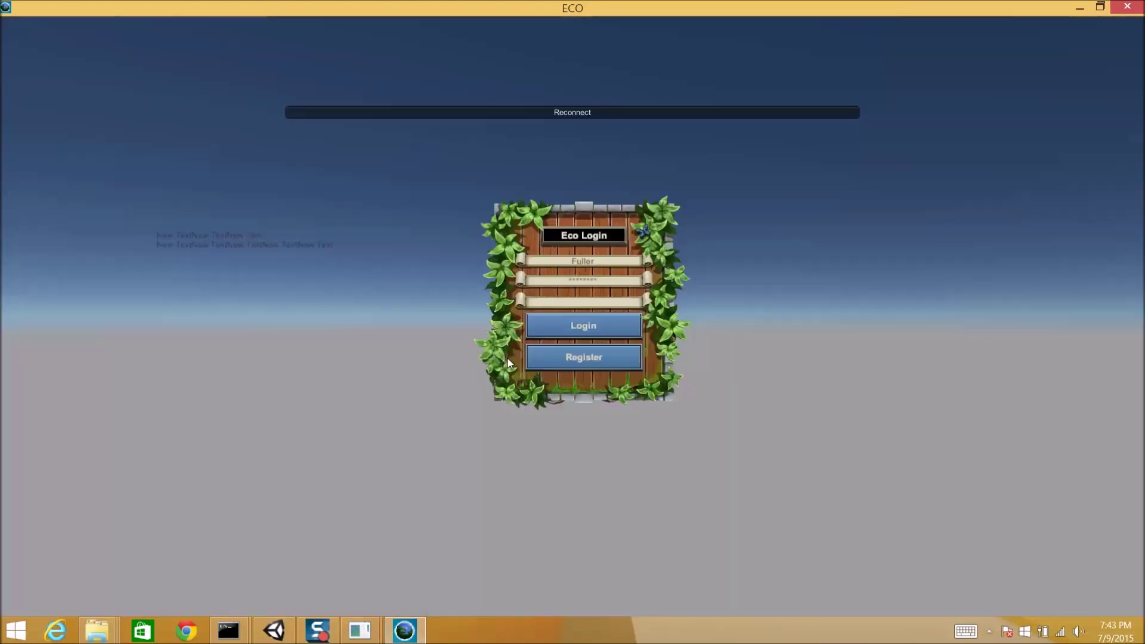
{"action": "left_click", "coordinate": [584, 334]}
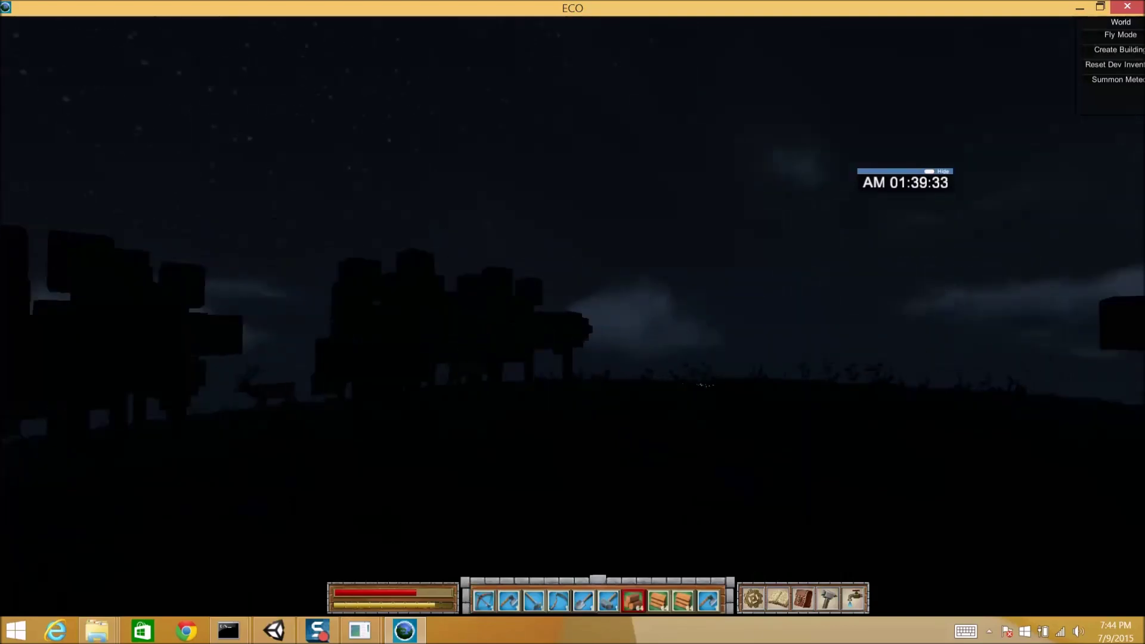
Step: Walk through the dark game world and survey the surroundings without a torch
{"action": "key", "text": "w"}
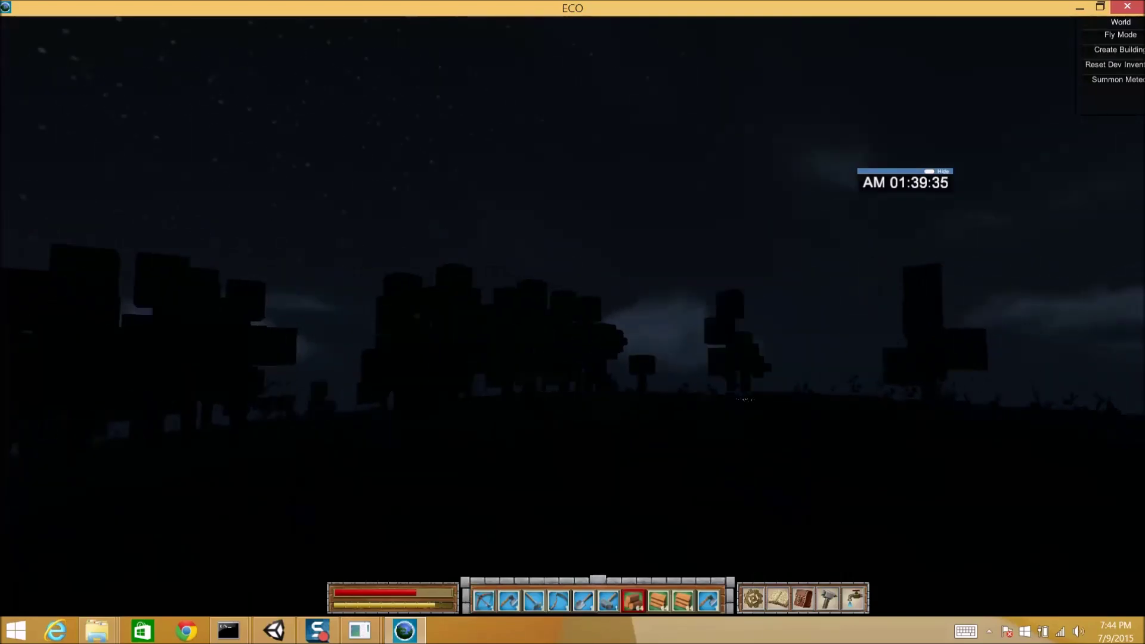
{"action": "key", "text": "w"}
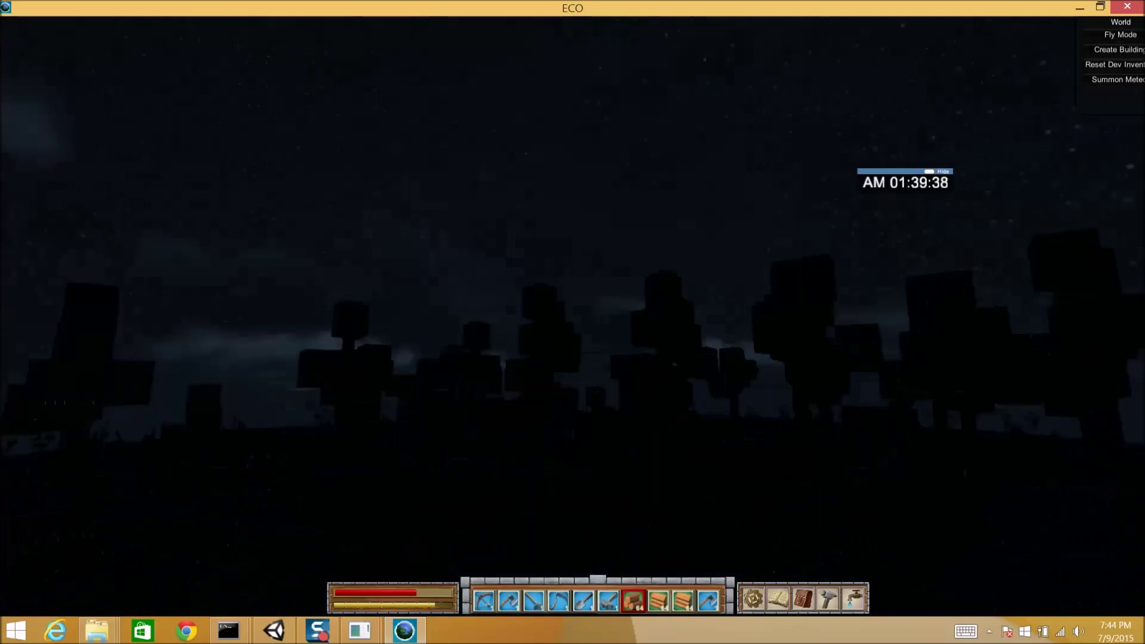
{"action": "key", "text": "w"}
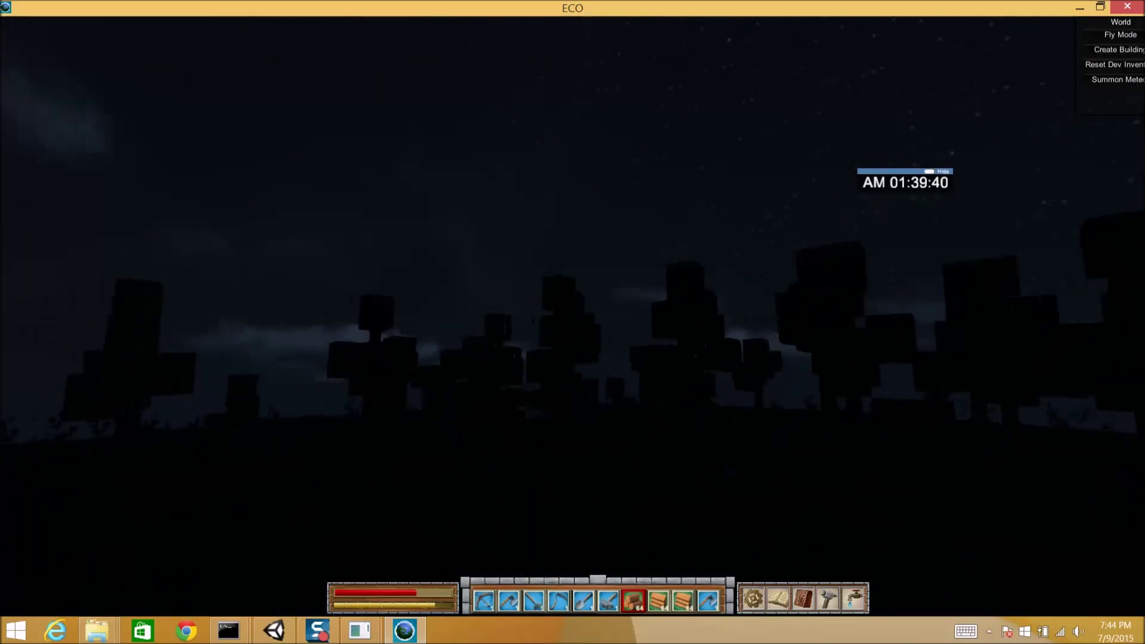
{"action": "key", "text": "w"}
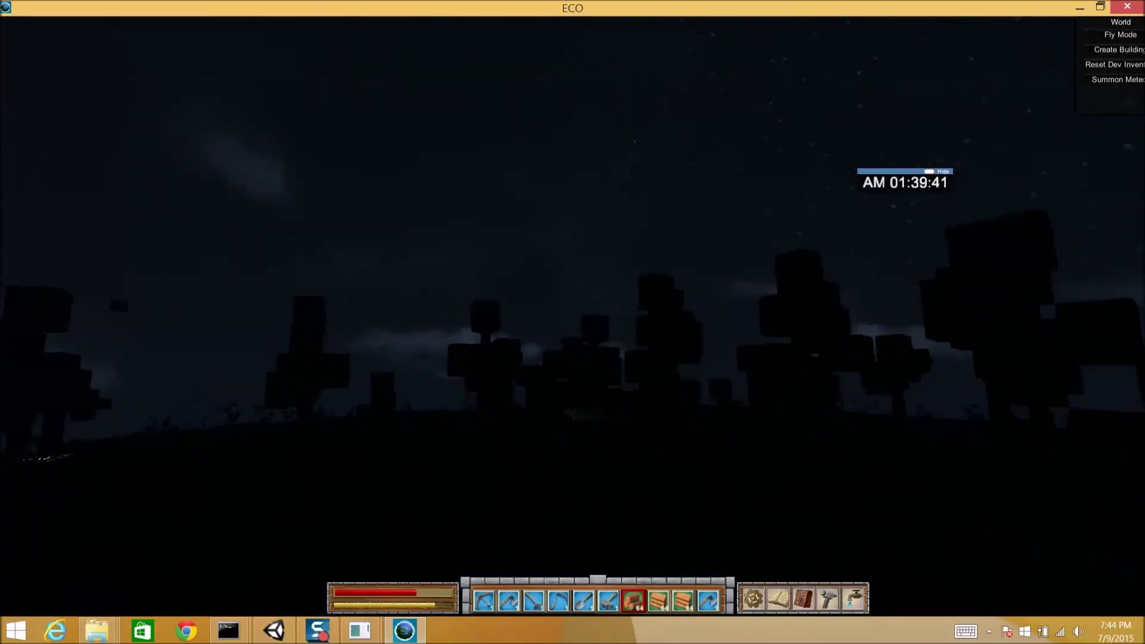
{"action": "key", "text": "w"}
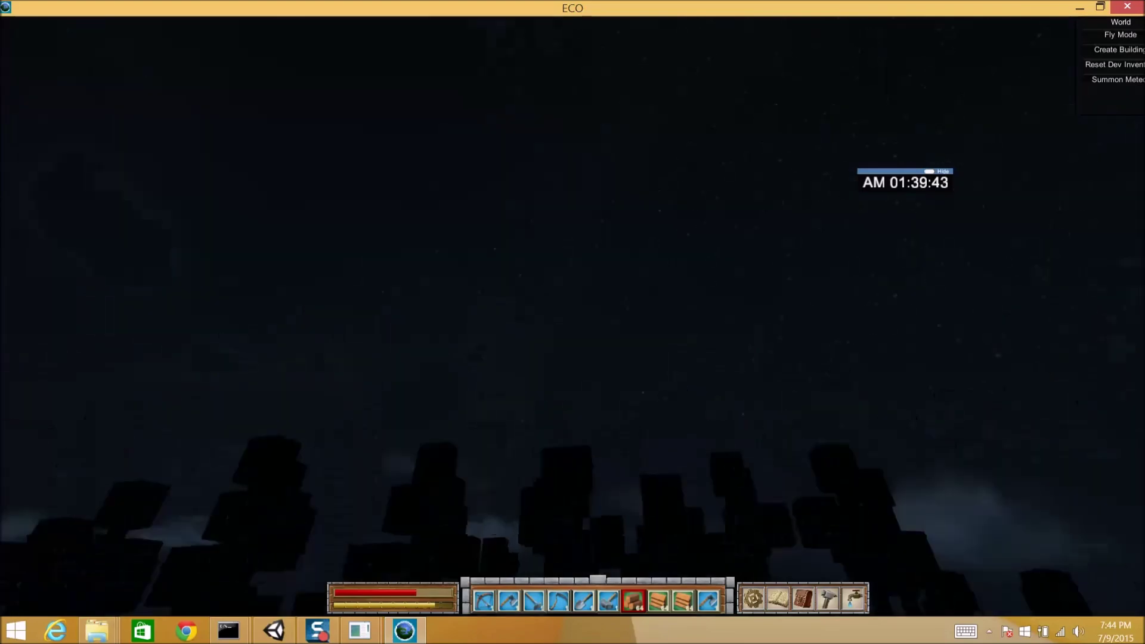
{"action": "key", "text": "w"}
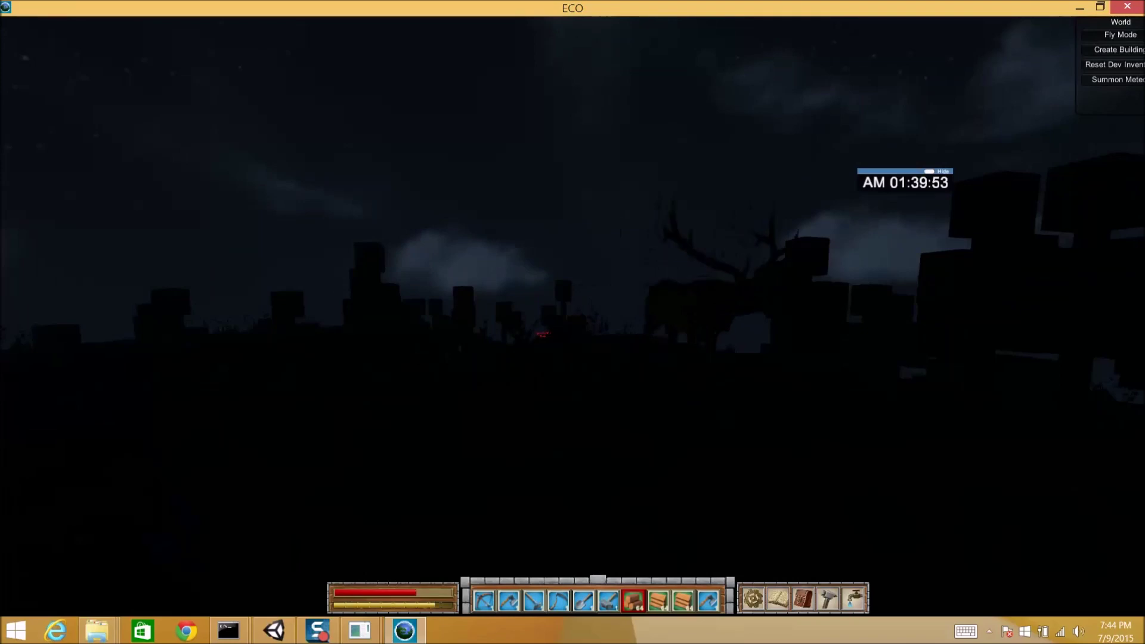
Step: Equip the torch from the last toolbar slot and look around with its light
{"action": "key", "text": "0"}
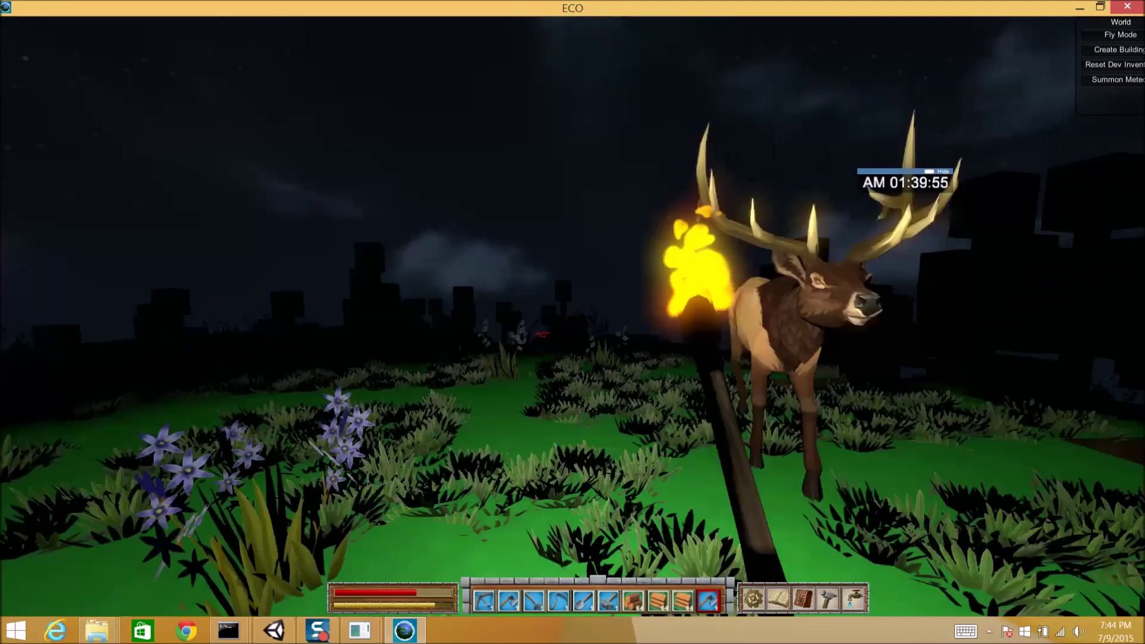
{"action": "key", "text": "s"}
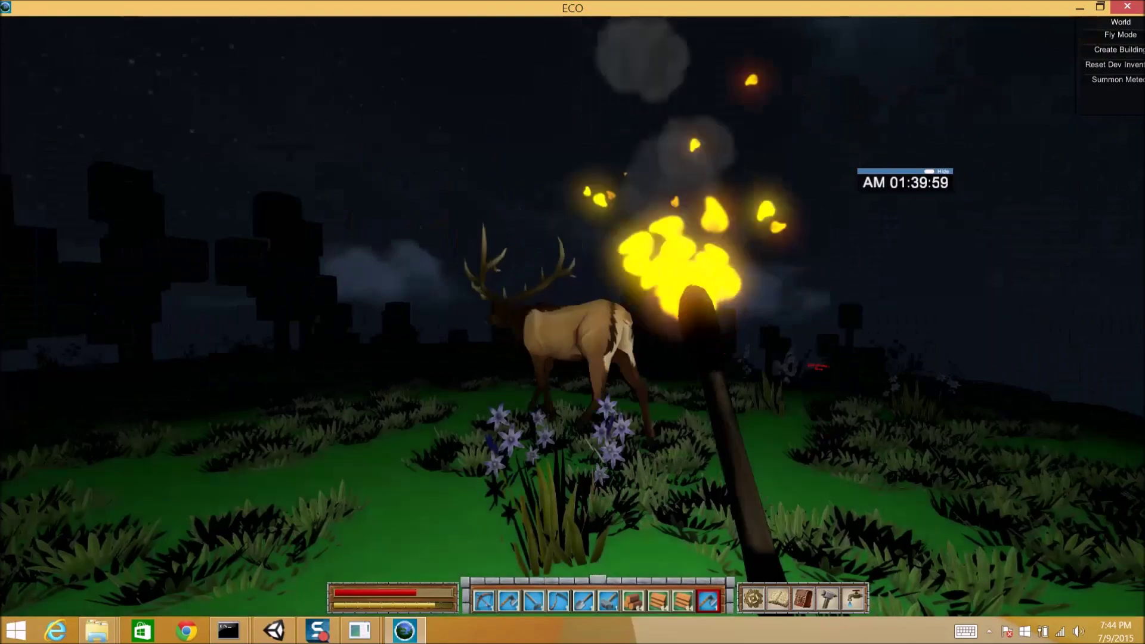
{"action": "mouse_move", "coordinate": [573, 322]}
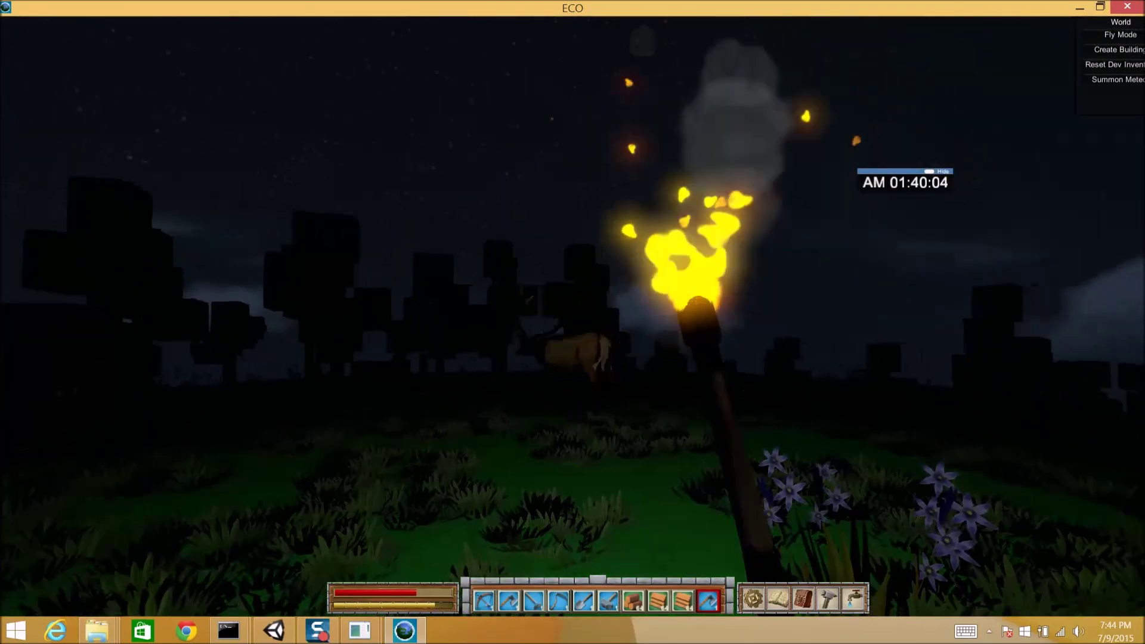
Step: Walk back and forth across the dark grass with the torch in hand to examine how it lights the ground
{"action": "key", "text": "w"}
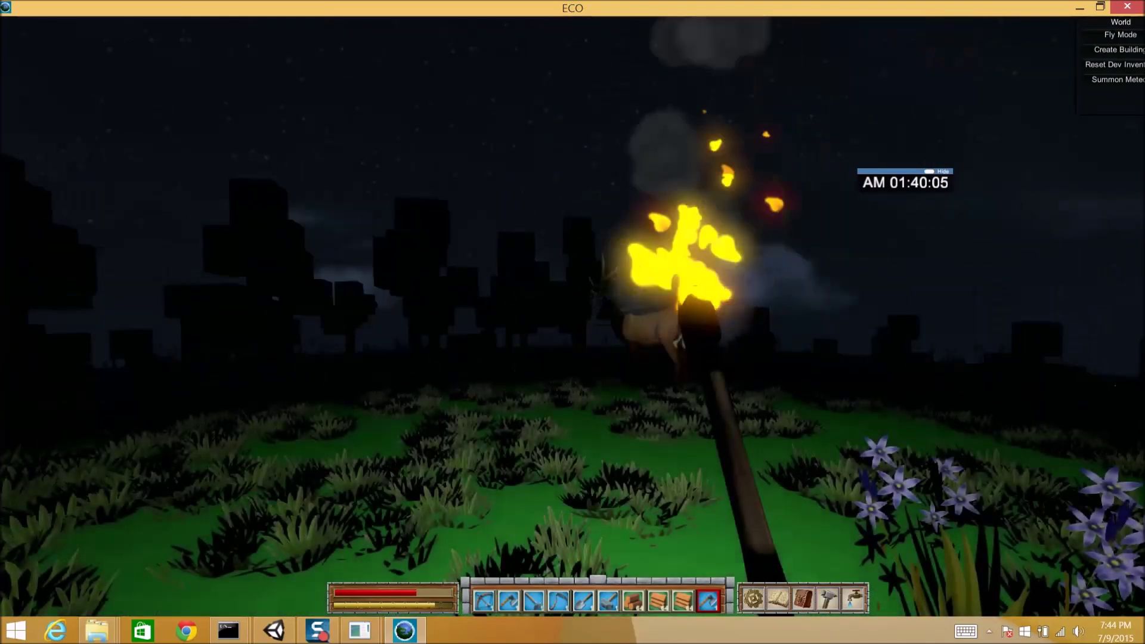
{"action": "key", "text": "w"}
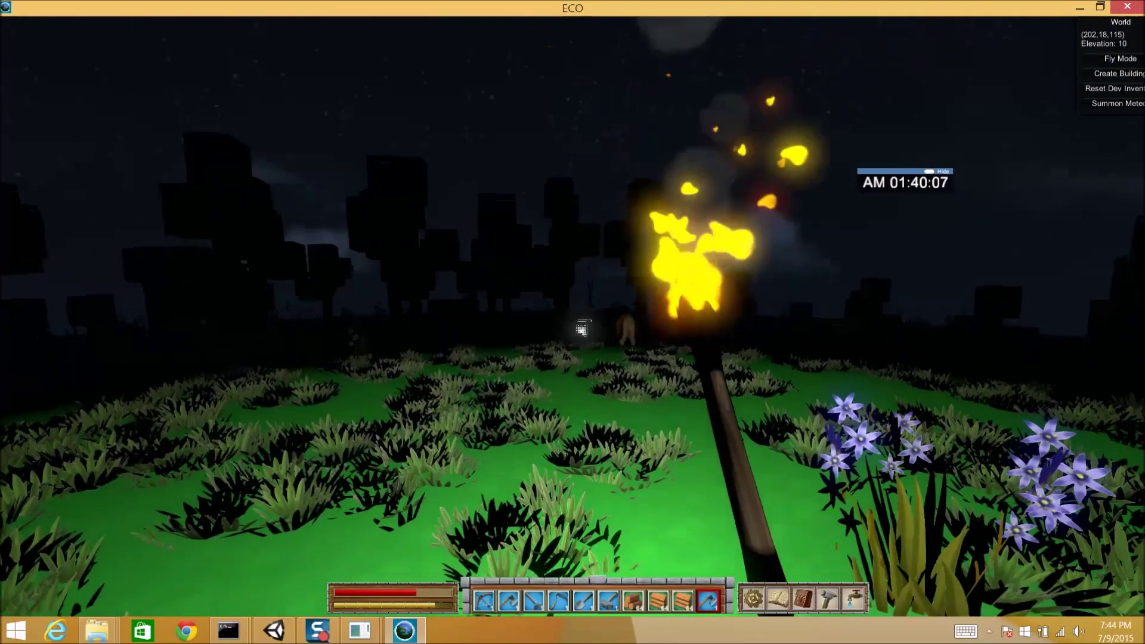
{"action": "key", "text": "s"}
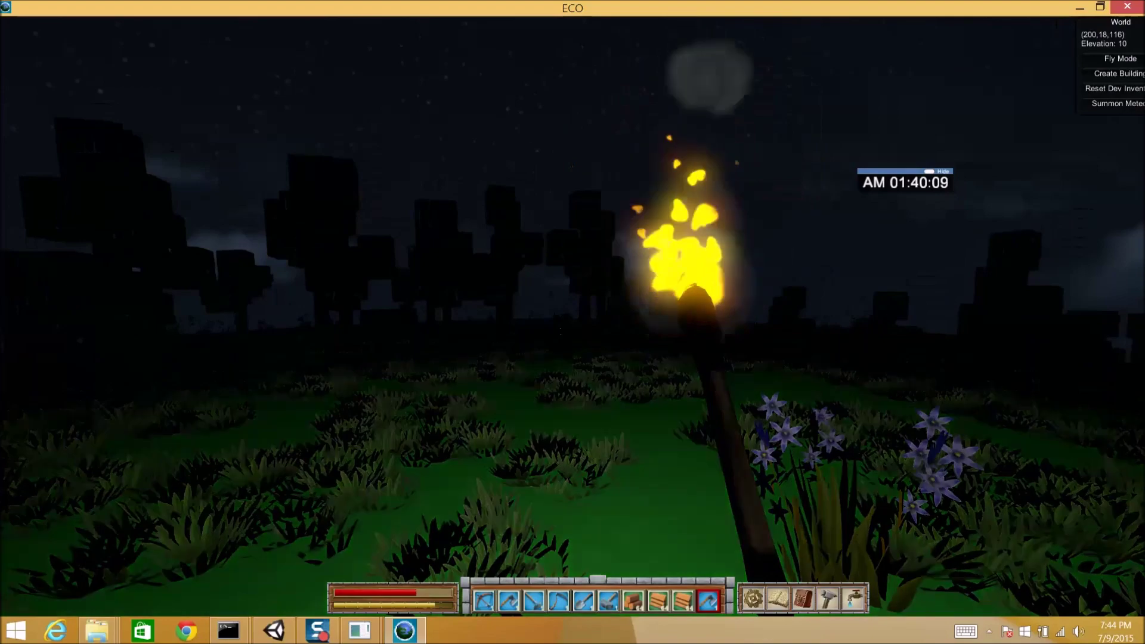
{"action": "key", "text": "s"}
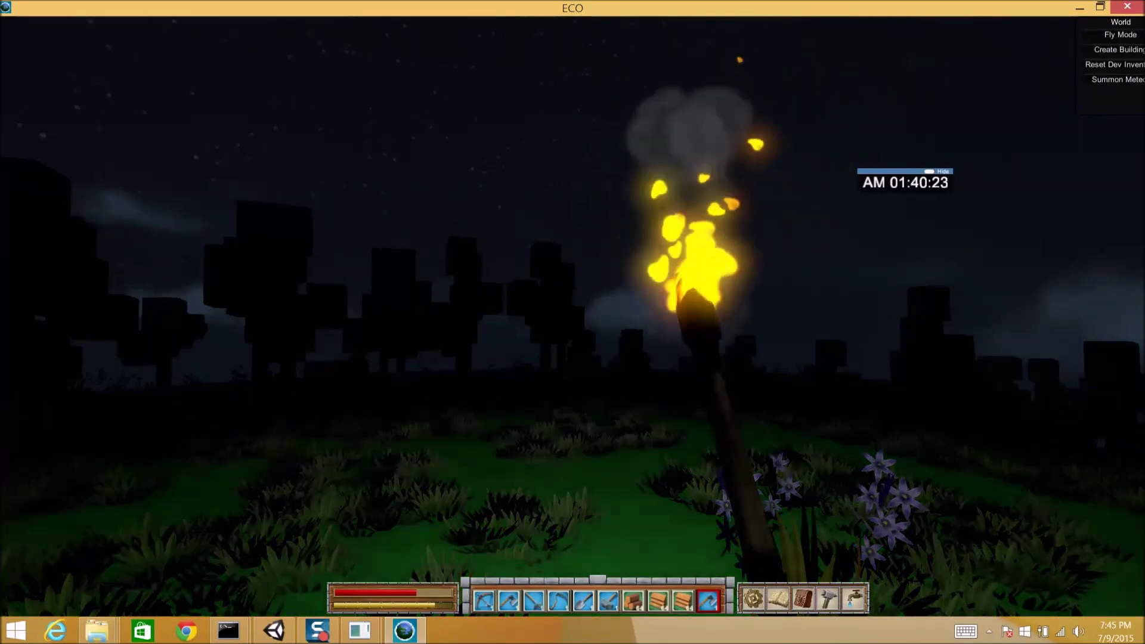
{"action": "key", "text": "w"}
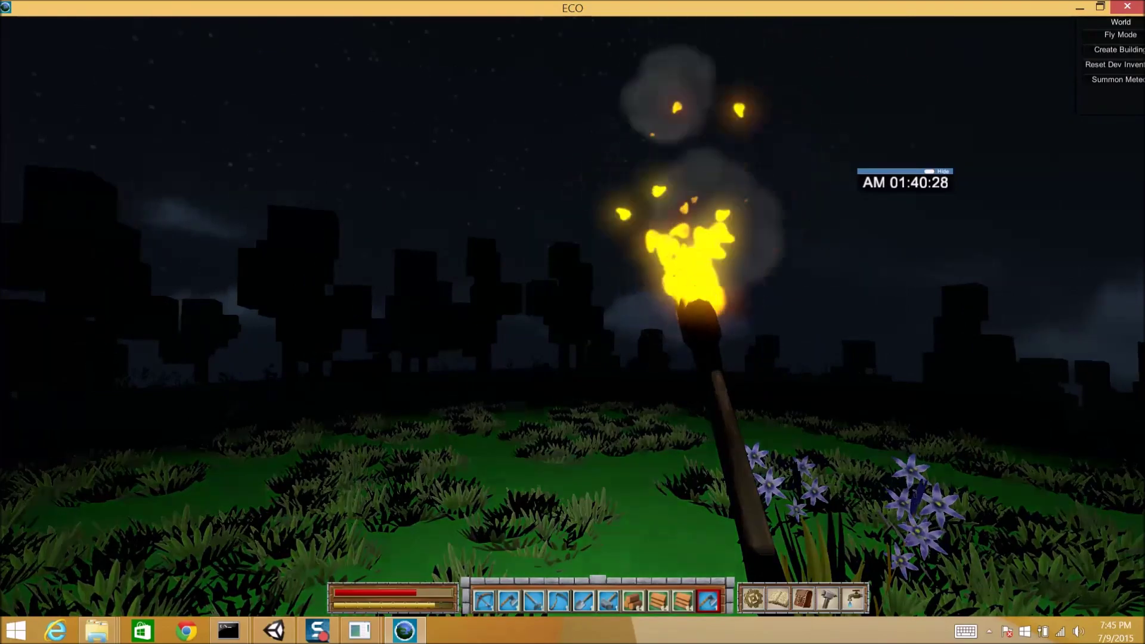
{"action": "key", "text": "w"}
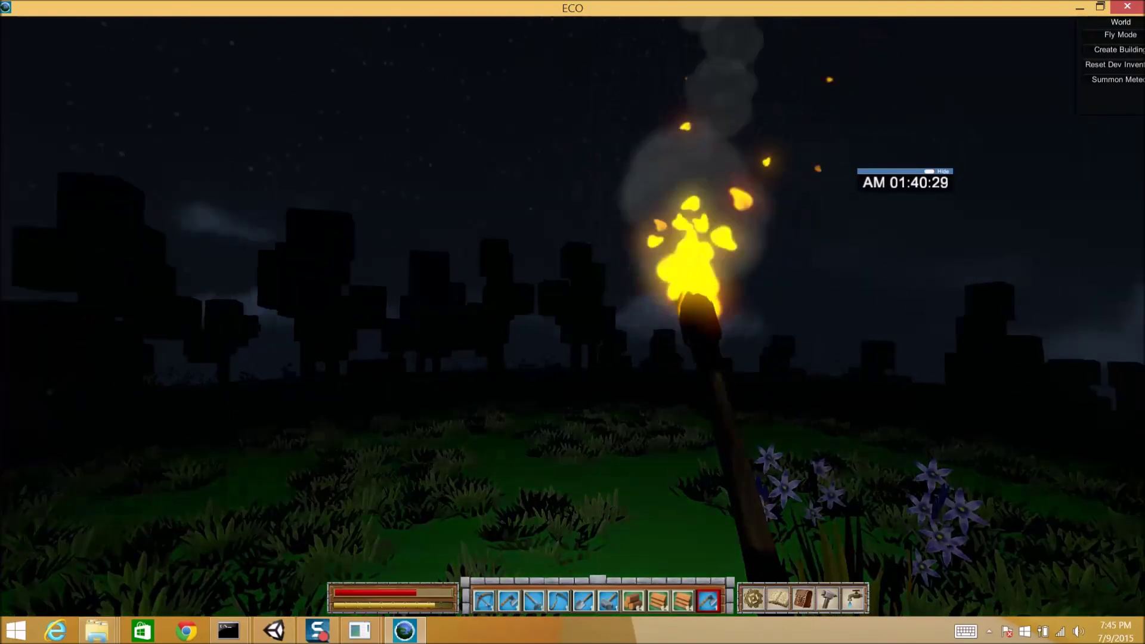
{"action": "key", "text": "w"}
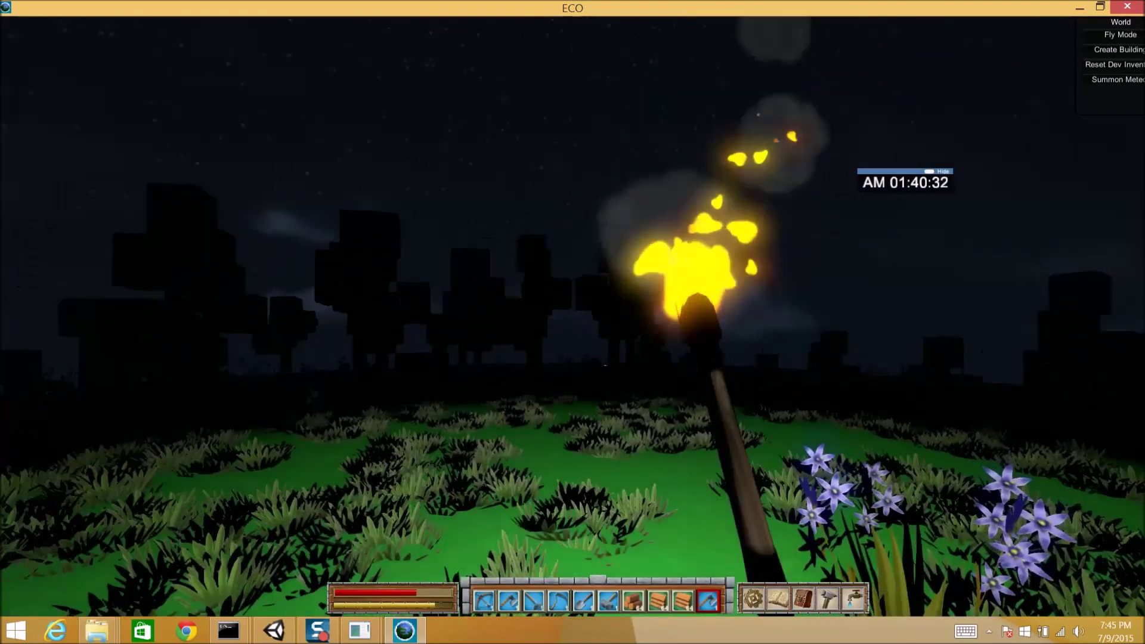
{"action": "key", "text": "w"}
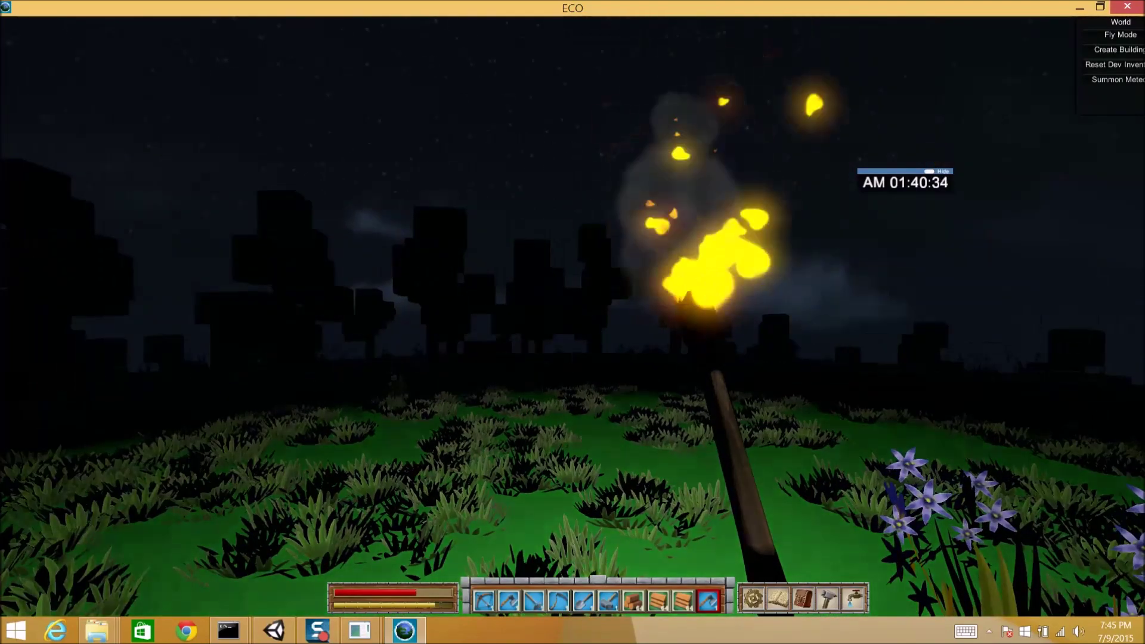